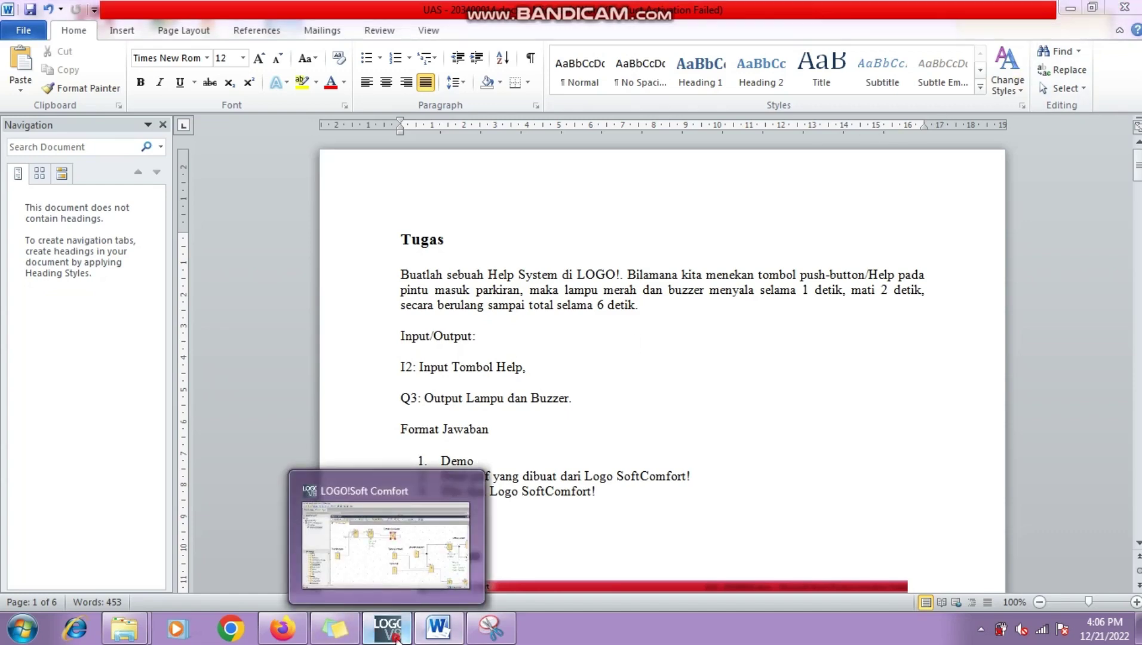
Step: Switch to LOGO!Soft Comfort and simulate the diagram, closing the message texts window and operating help button input I2
click(396, 635)
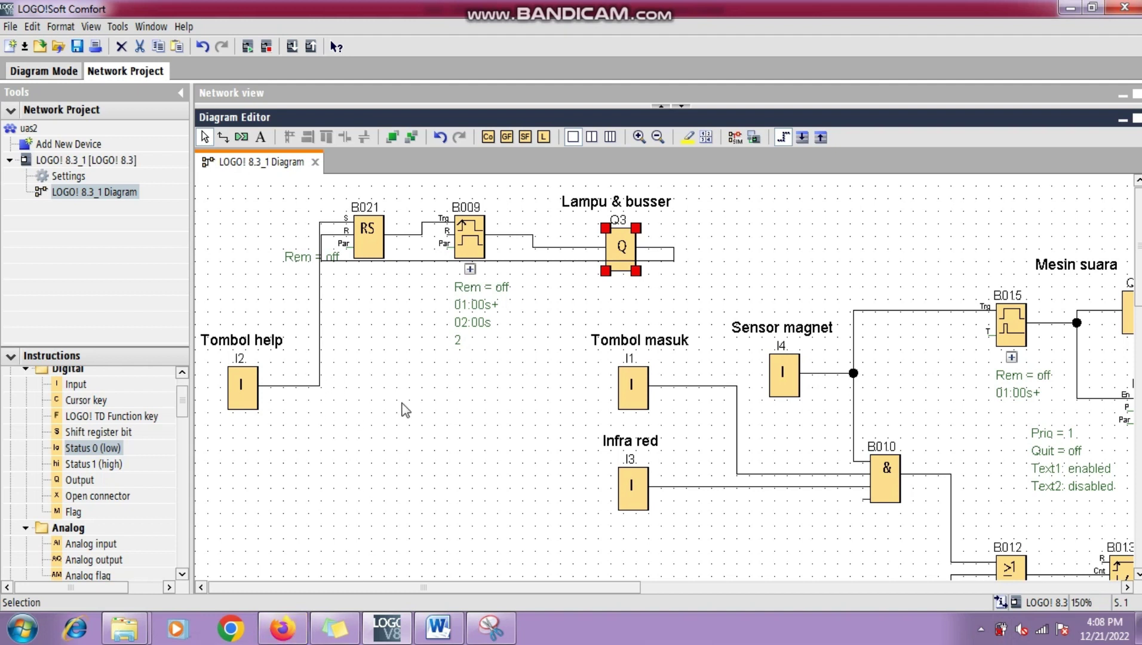
click(735, 142)
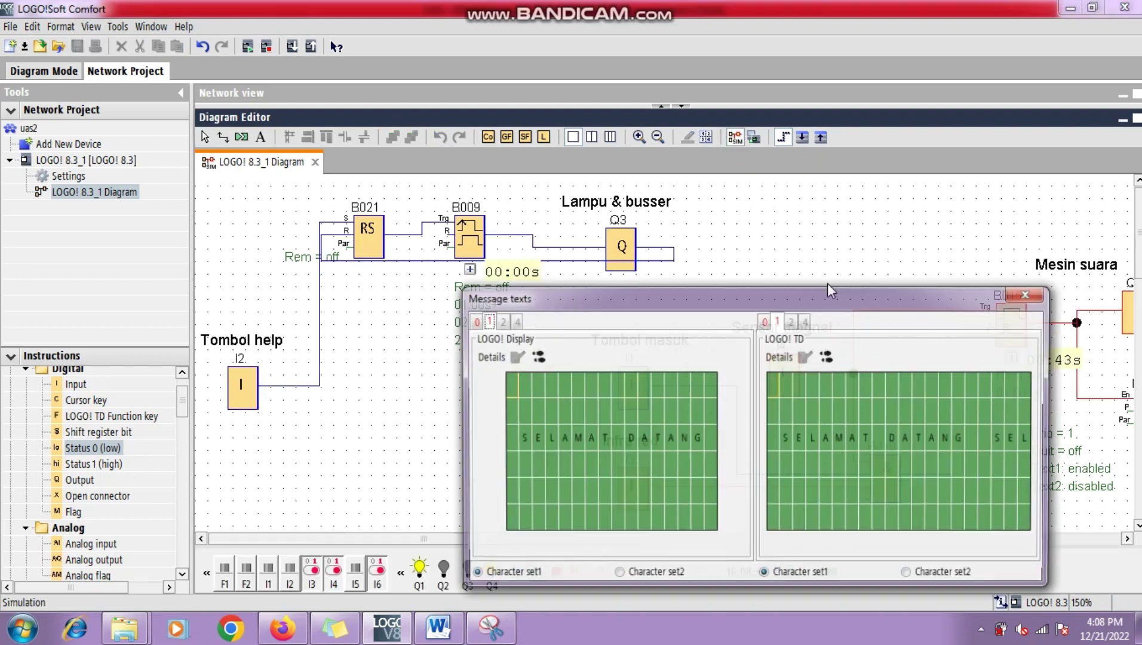
click(1030, 294)
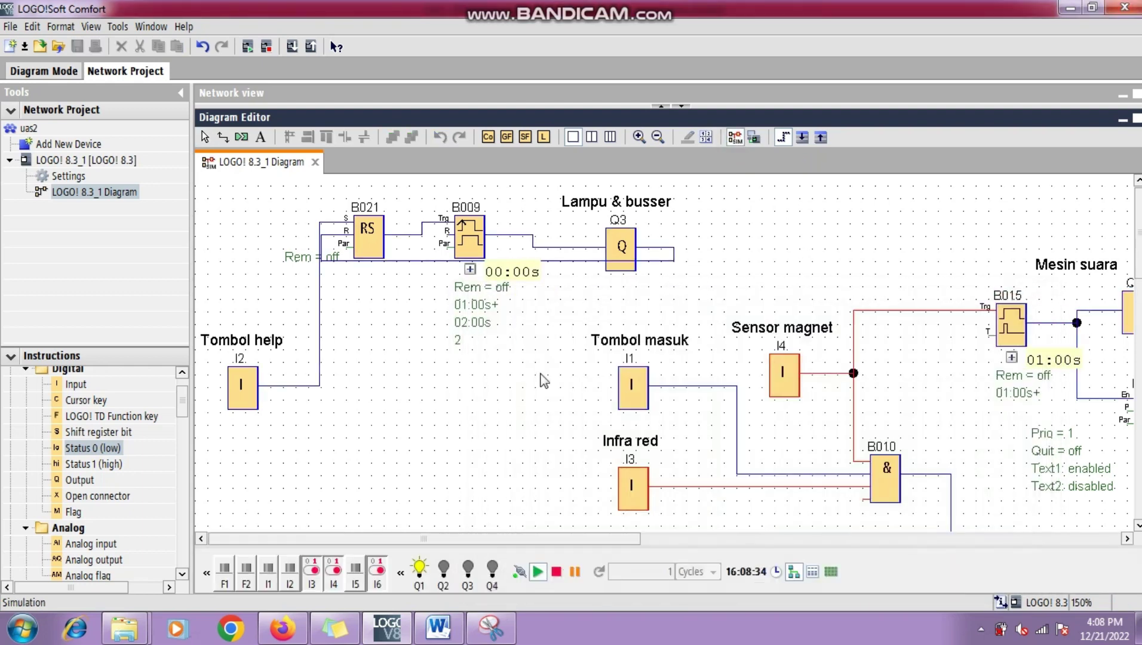
click(242, 391)
click(244, 388)
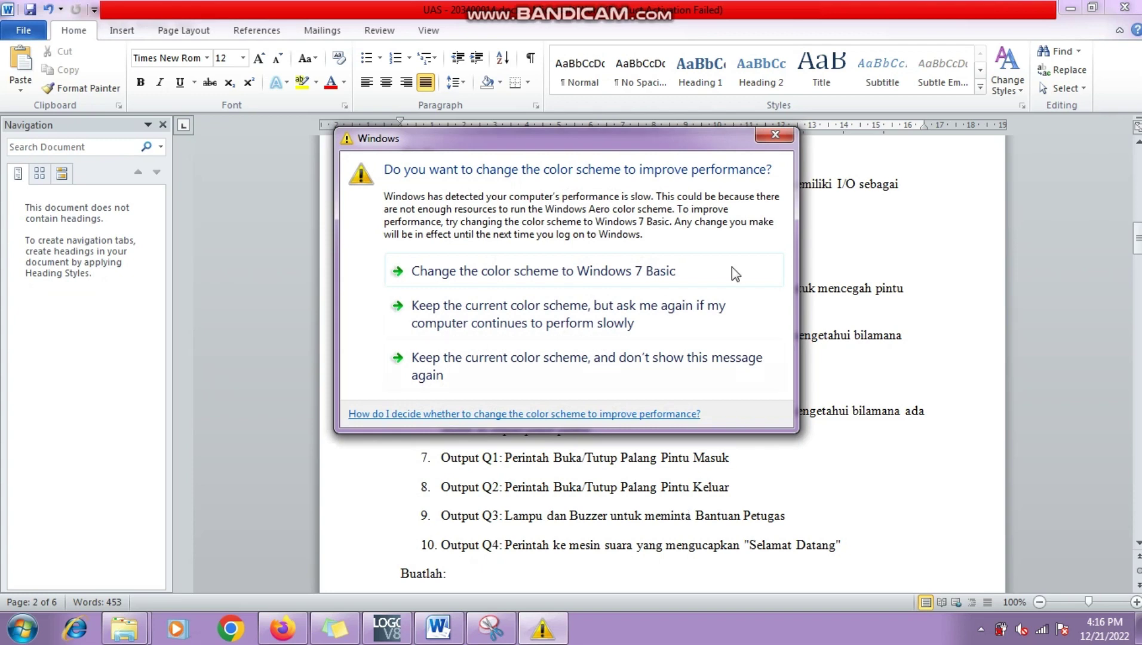
Step: Dismiss the Windows color scheme prompt and read the Quiz input/output list through to the first task in the Word document
click(789, 138)
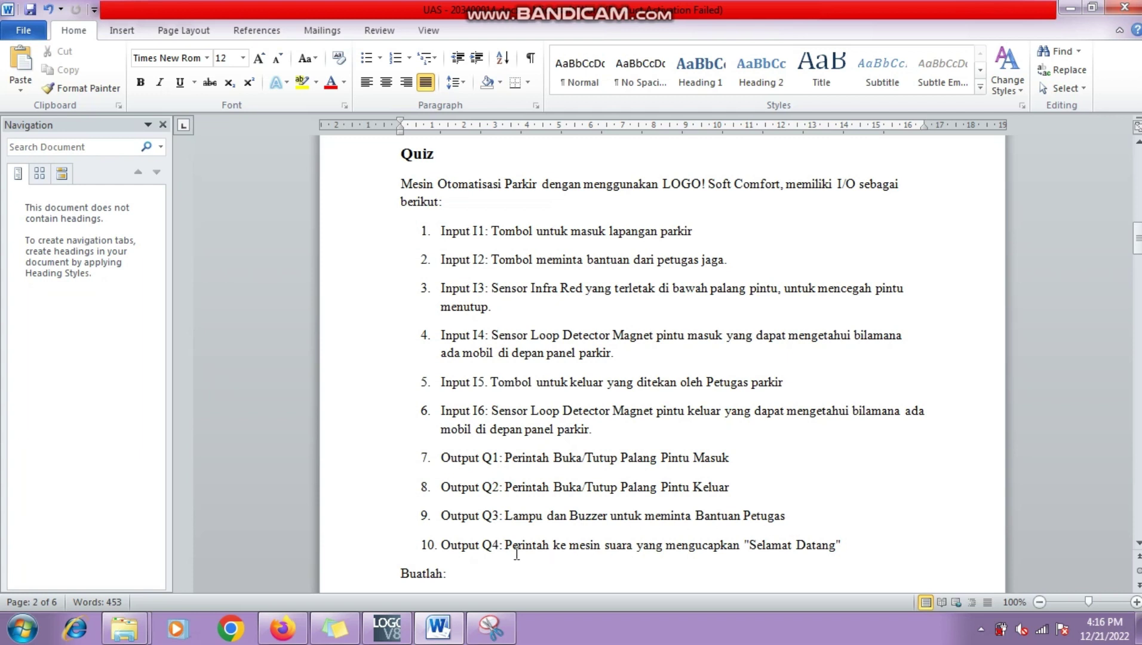
click(630, 558)
key(Down)
key(Down)
key(Down)
key(Down)
key(Down)
key(Down)
key(Down)
key(Down)
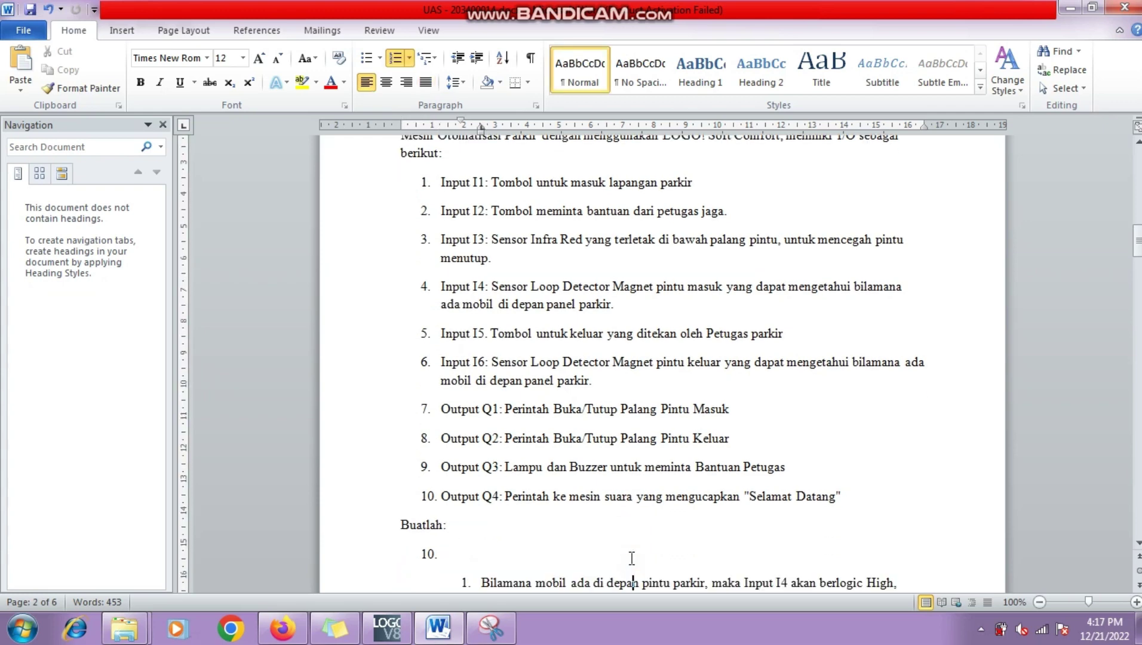
key(Down)
key(Down)
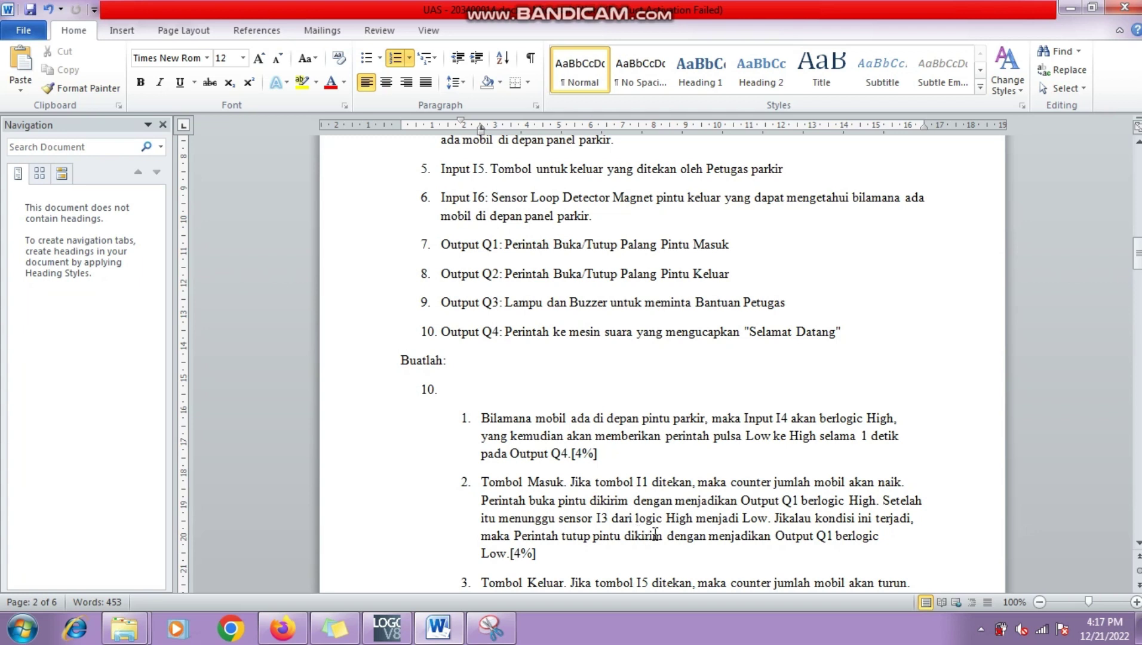
Step: Read Quiz tasks 2 to 5 on the entry button, exit button, help function and counter limit, dismissing the color scheme prompt
click(761, 538)
key(Down)
key(Down)
key(Down)
key(Down)
key(Down)
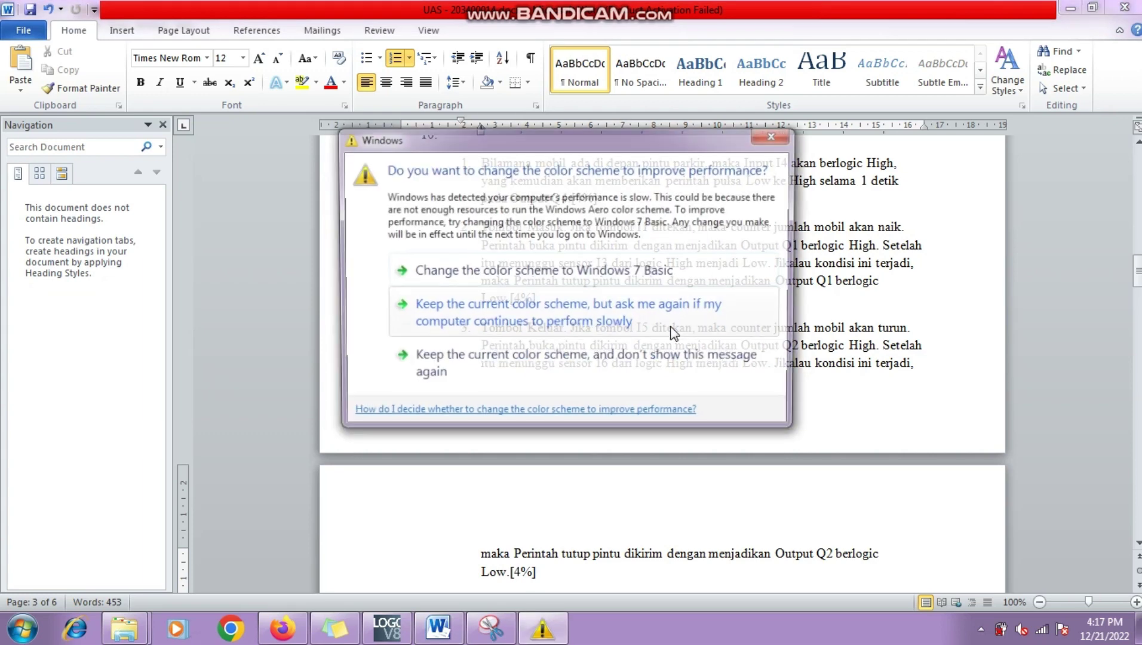
click(773, 136)
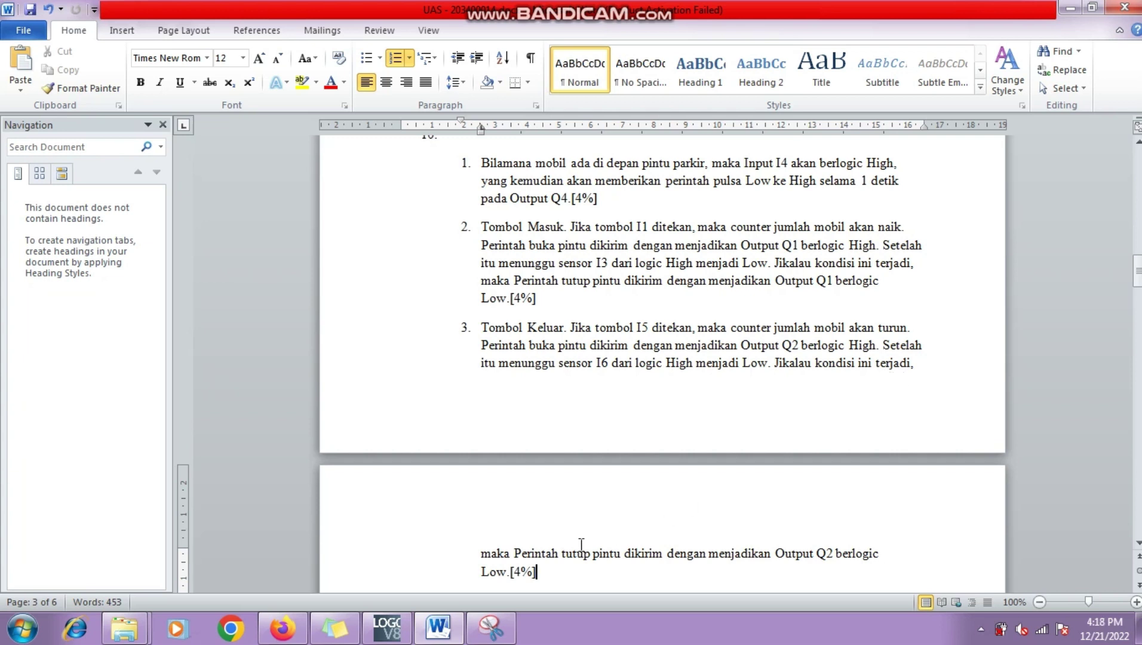
click(687, 554)
key(Down)
key(Down)
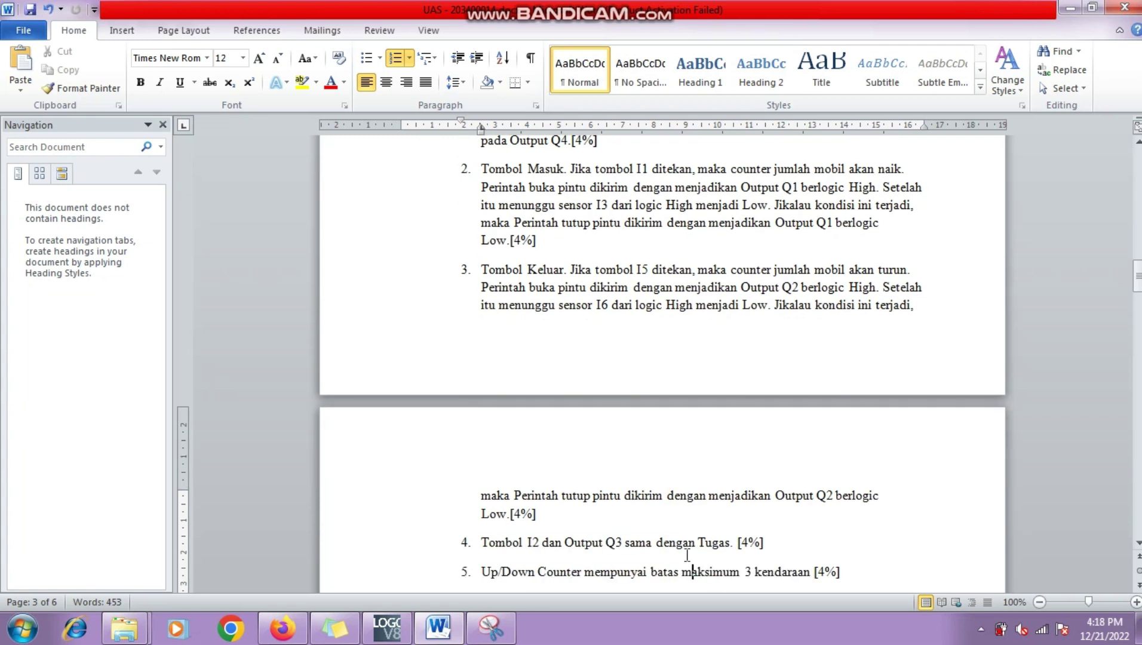
scroll(687, 556, down, 1)
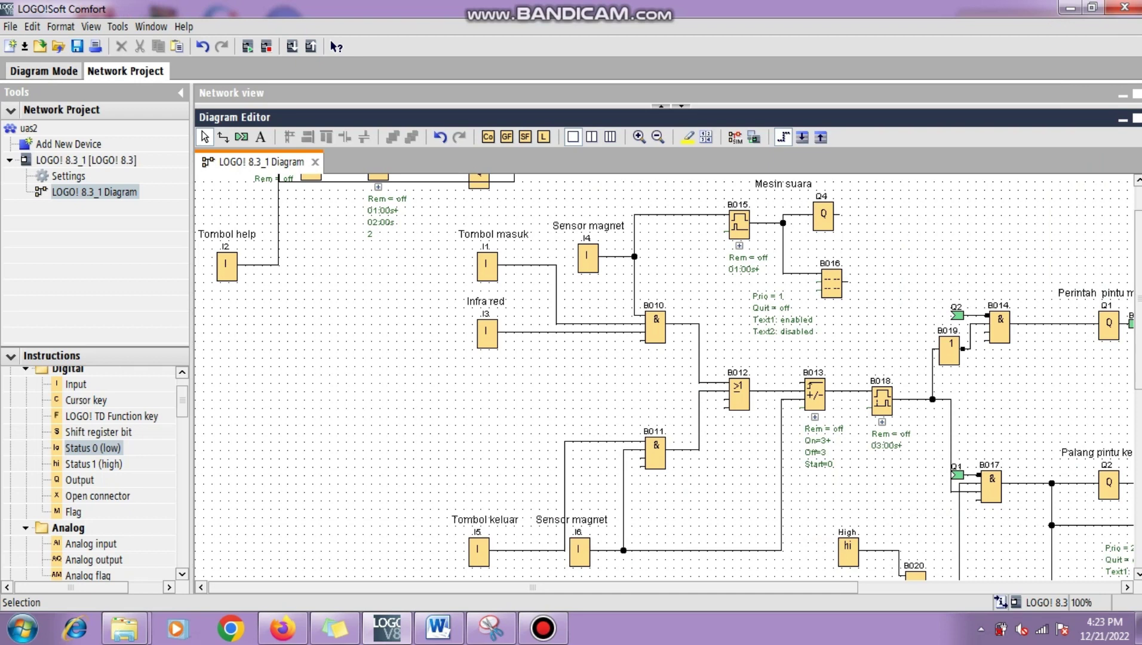
Step: Examine the parking diagram in LOGO!Soft Comfort, from the help button circuit to the entry and exit logic
scroll(868, 332, up, 2)
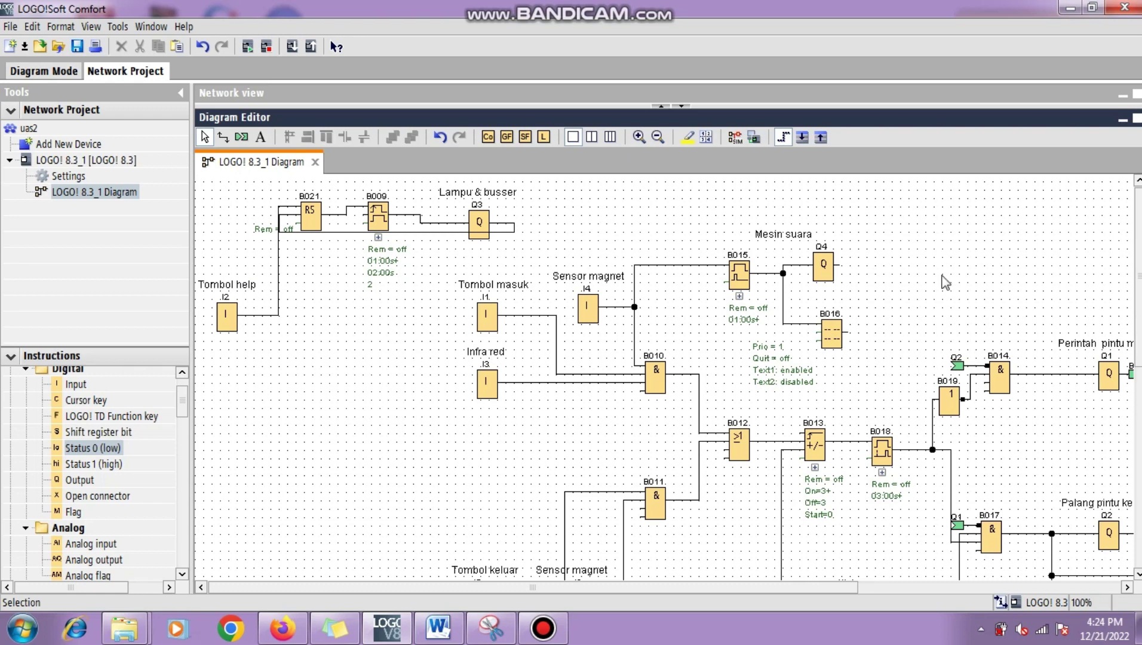
scroll(666, 376, down, 3)
scroll(666, 376, up, 3)
scroll(666, 378, down, 5)
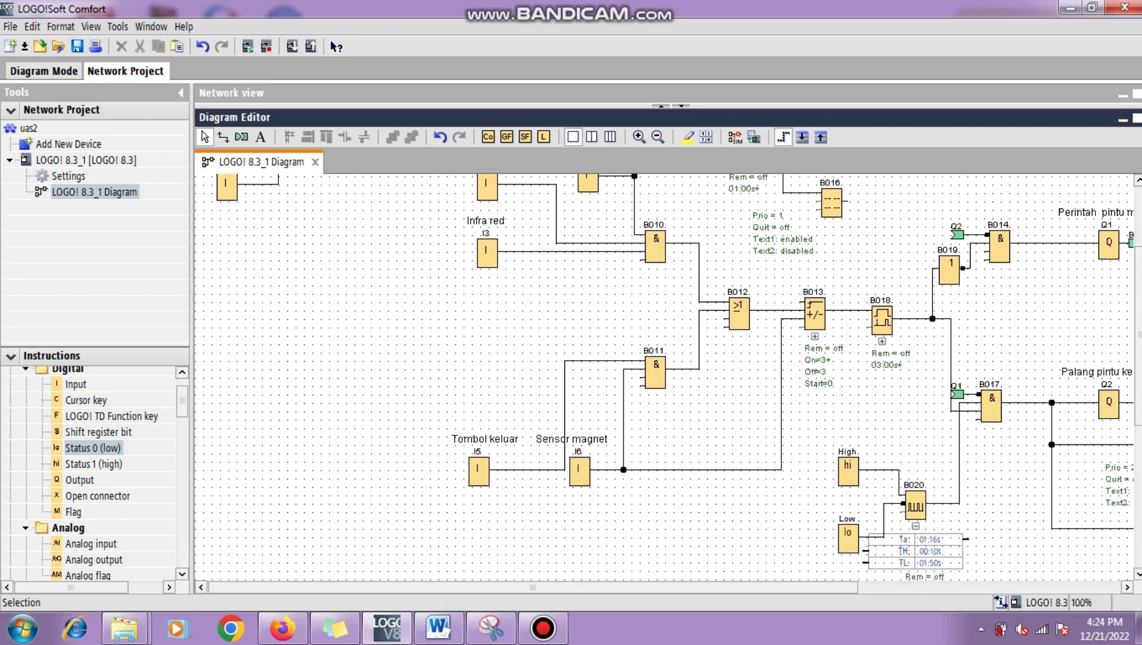
scroll(738, 392, down, 2)
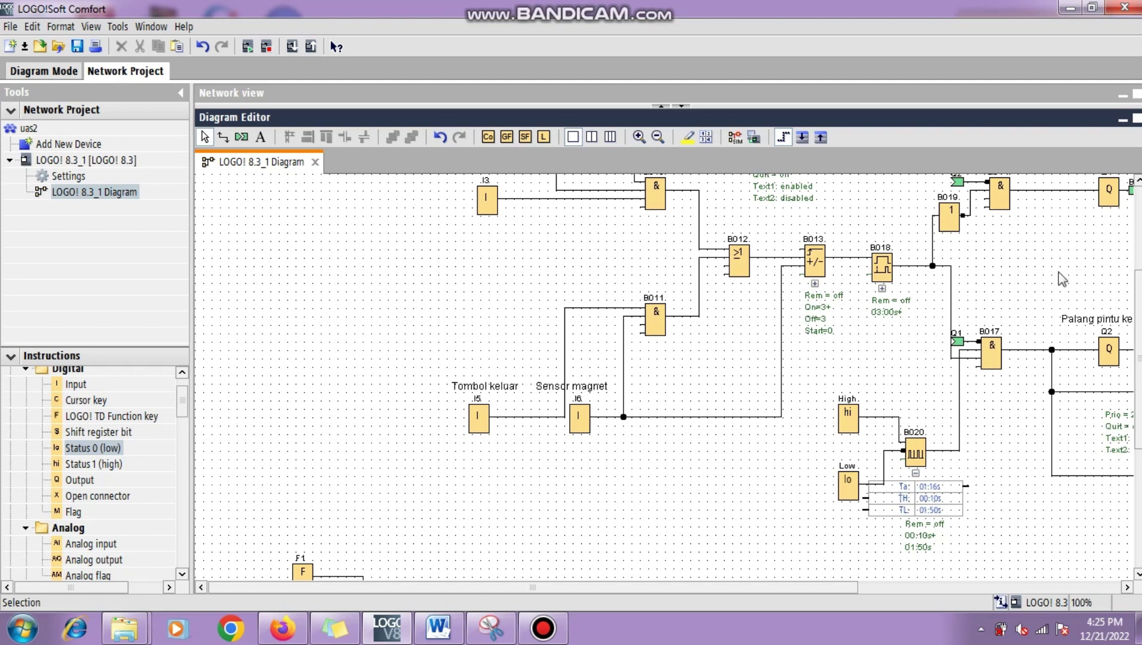
scroll(1075, 281, up, 3)
scroll(666, 376, up, 2)
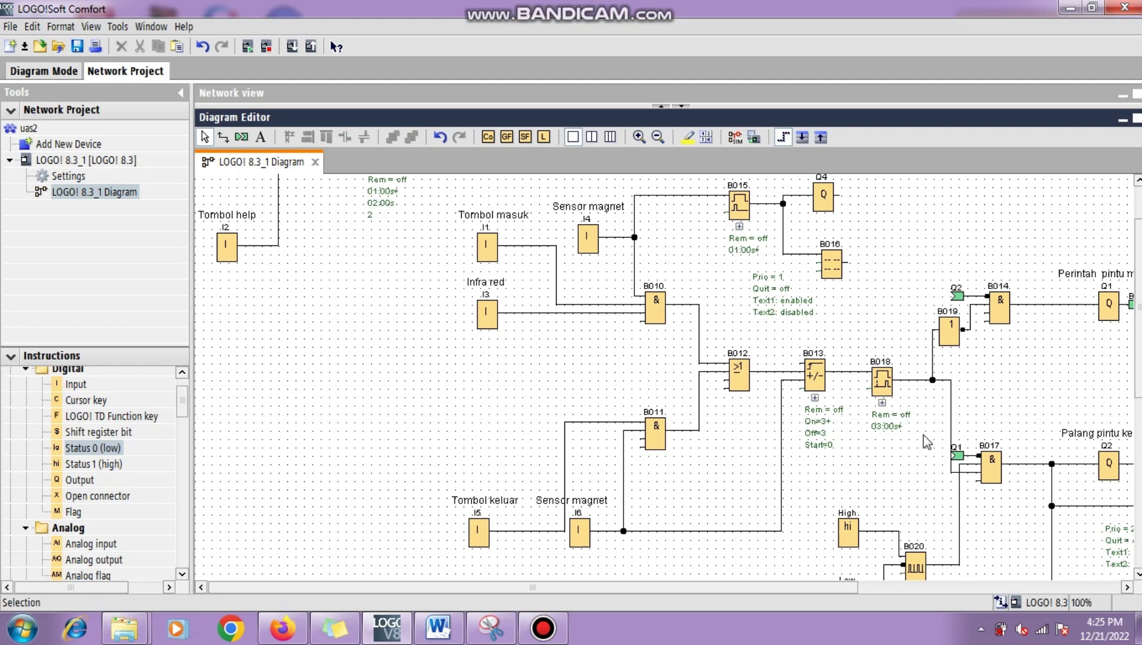
Step: Review the parameters of up/down counter B013 and on-delay B018, closing each dialog without changes
double_click(809, 372)
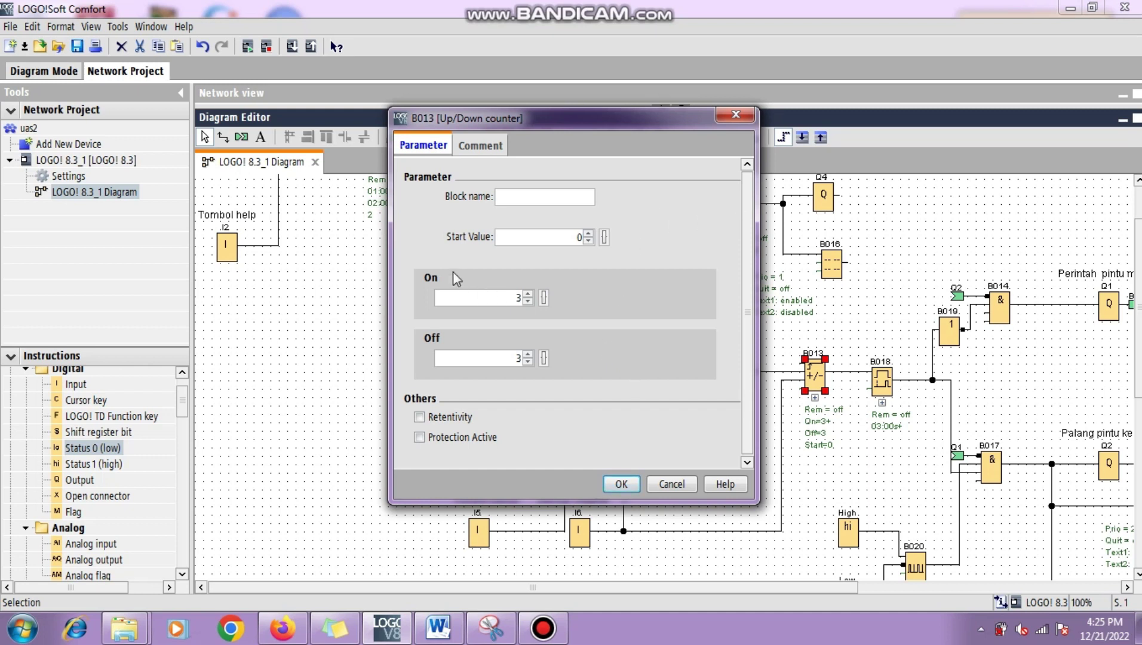
click(735, 115)
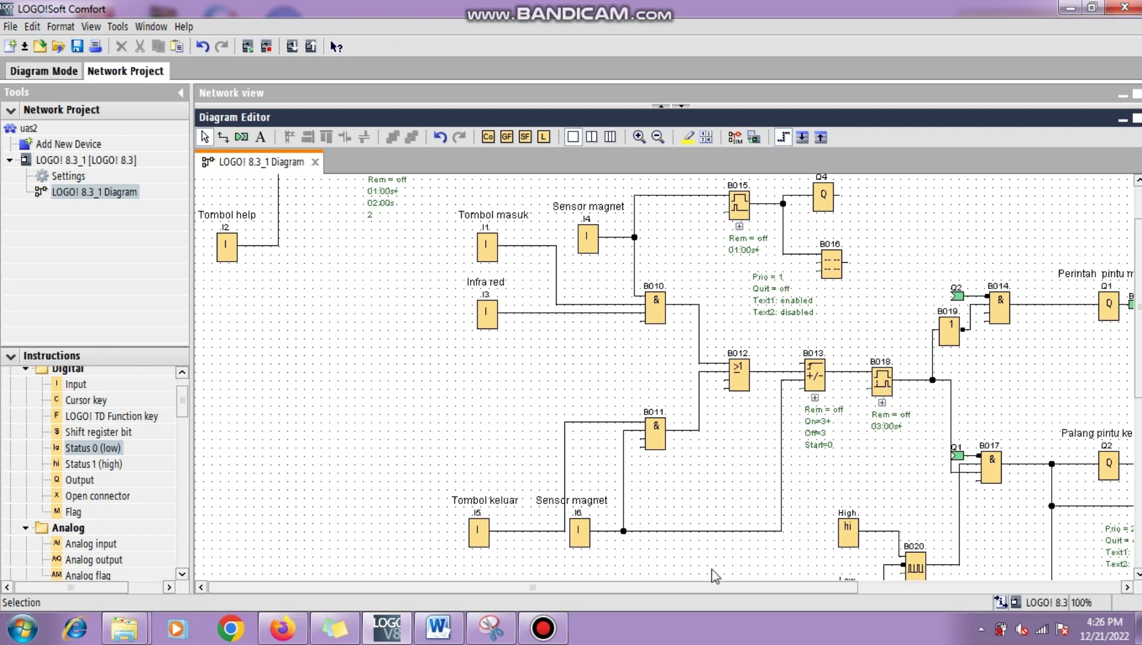
drag(744, 588, 824, 588)
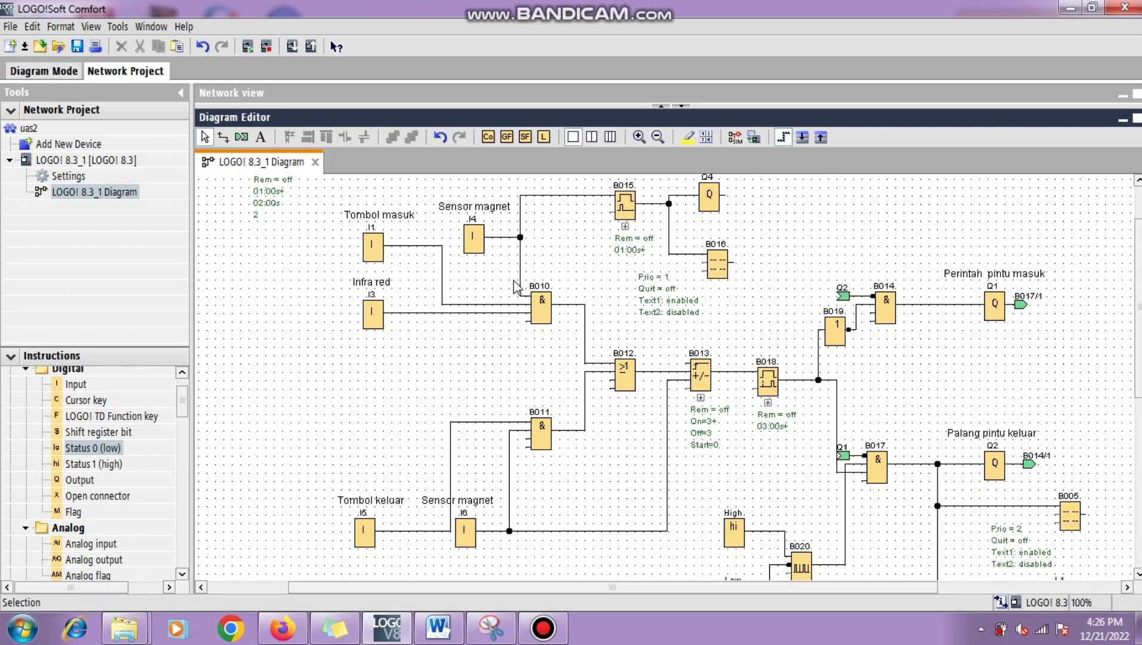
double_click(770, 388)
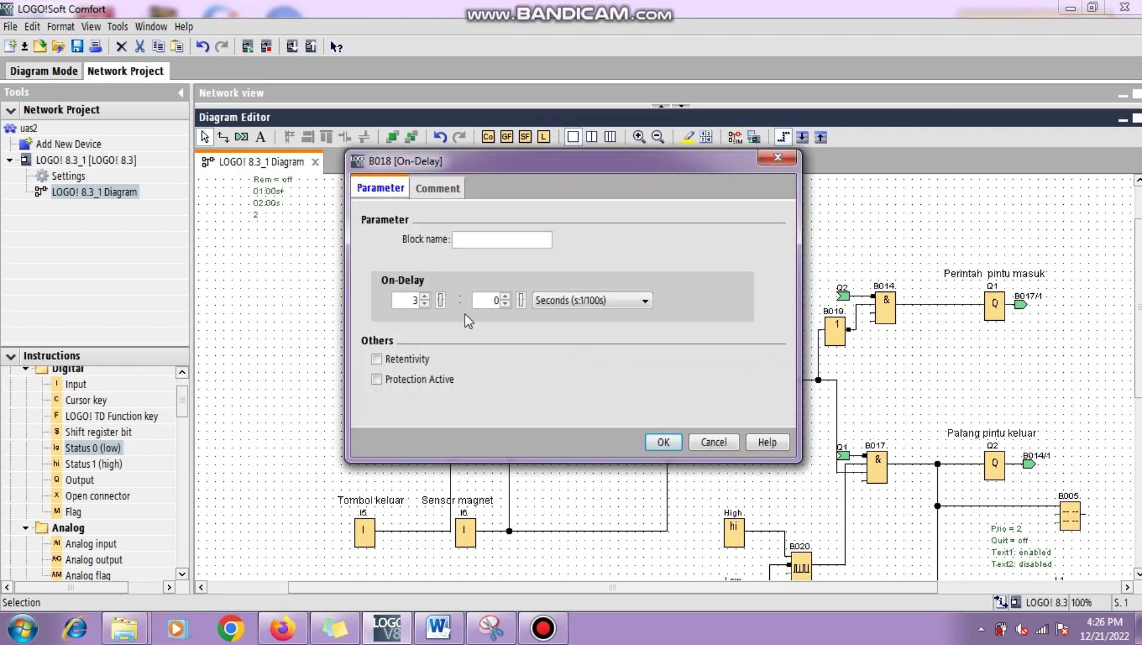
click(787, 161)
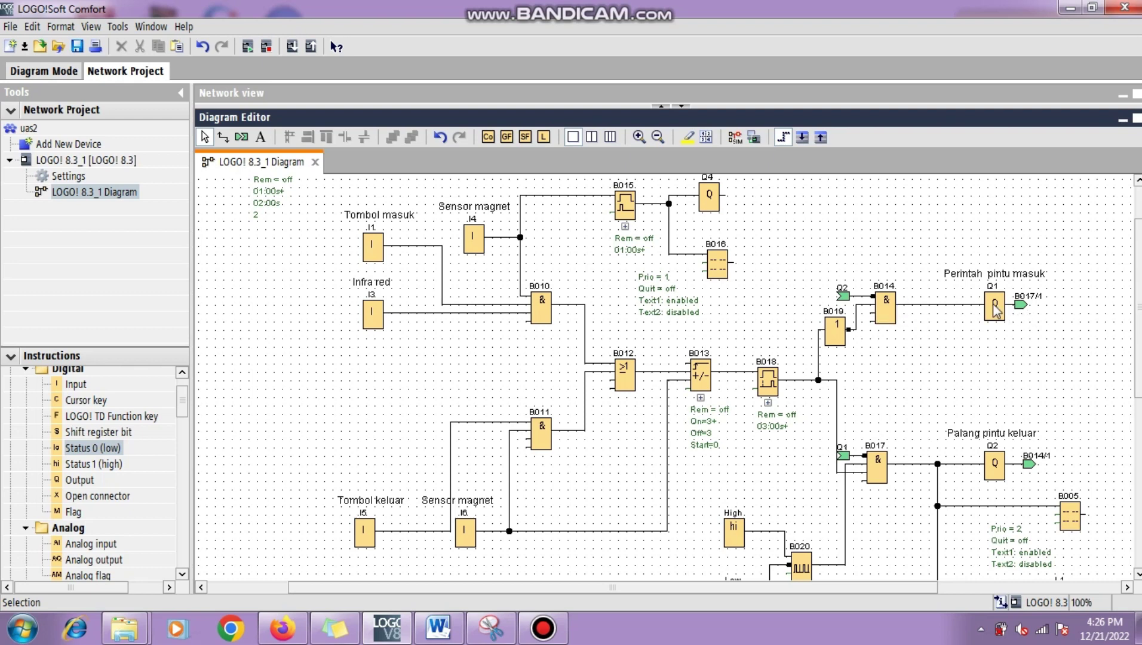
Step: Inspect the message text layout of block B005 beside output Q2, then close its dialog and deselect the block
scroll(663, 377, down, 3)
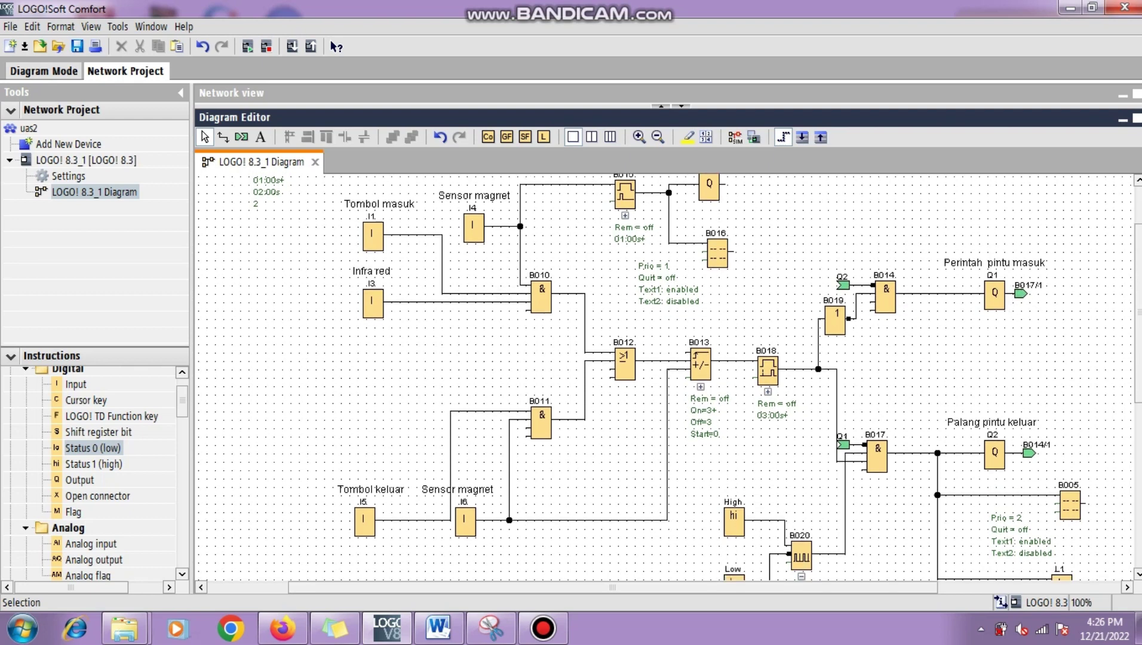
scroll(736, 369, down, 4)
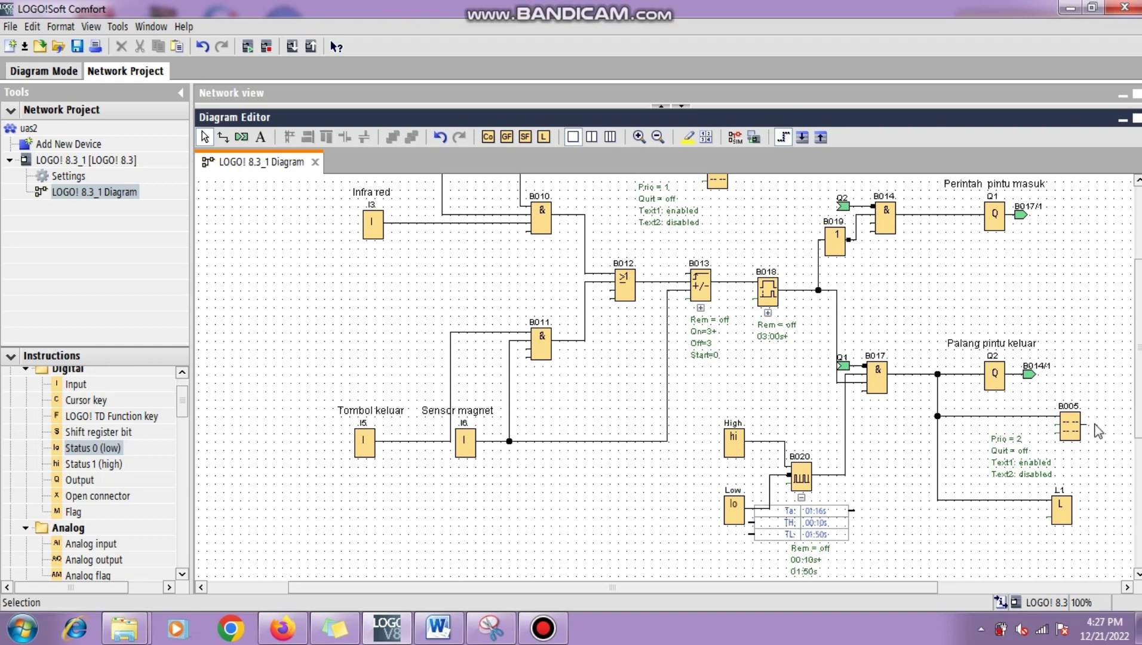
double_click(1070, 435)
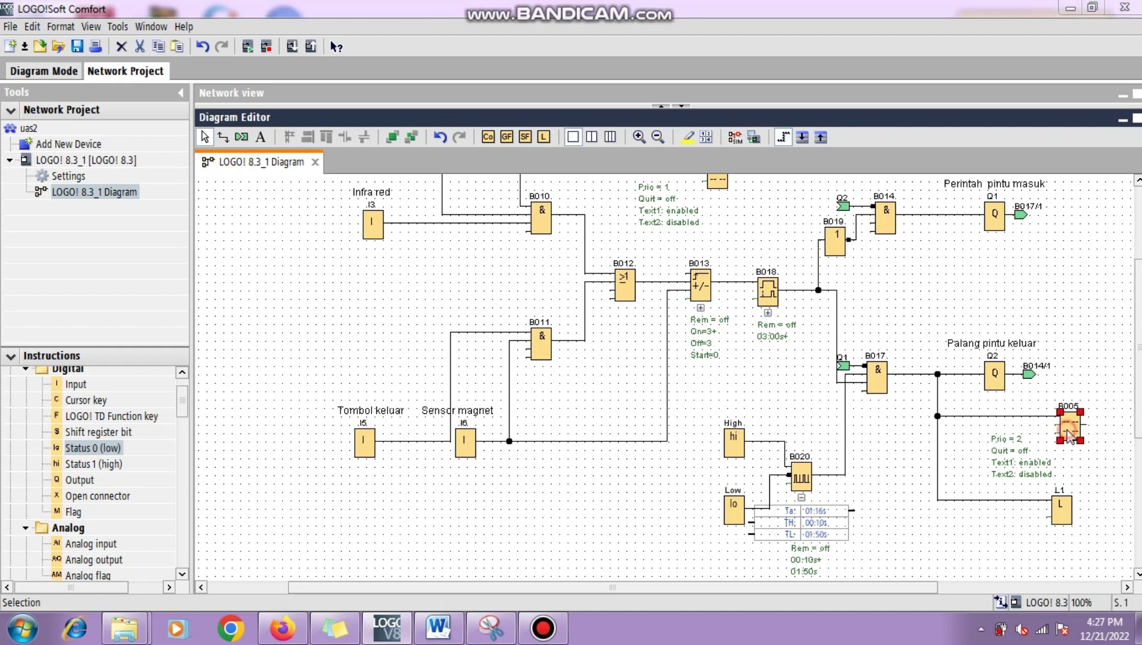
drag(1083, 270, 1079, 410)
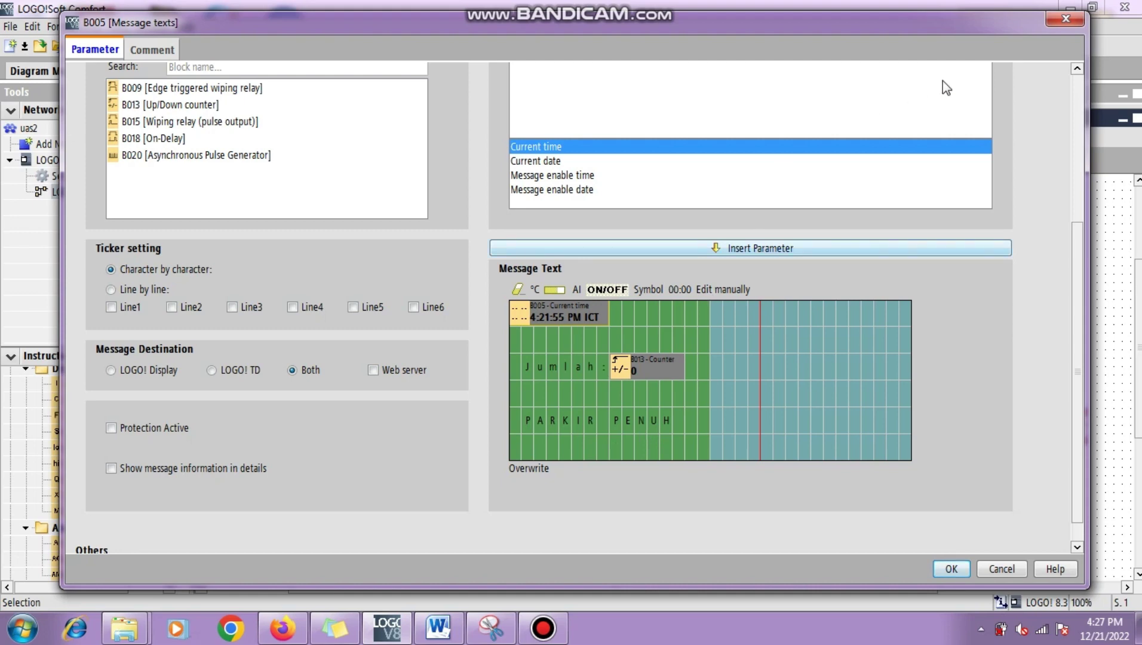
click(1065, 19)
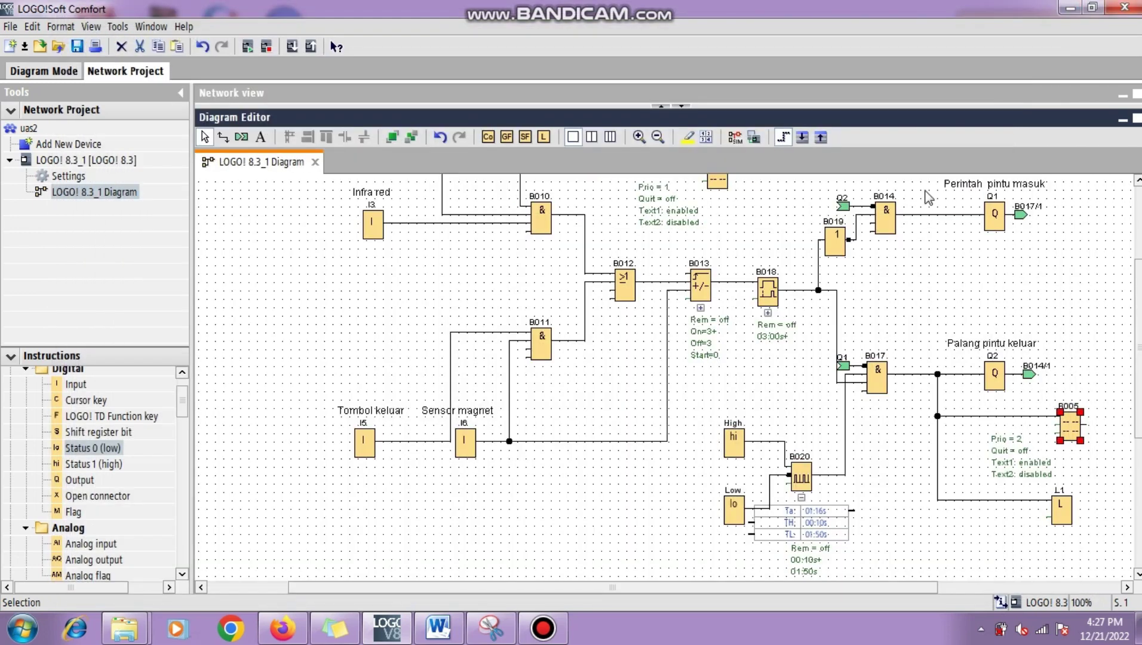
click(1079, 327)
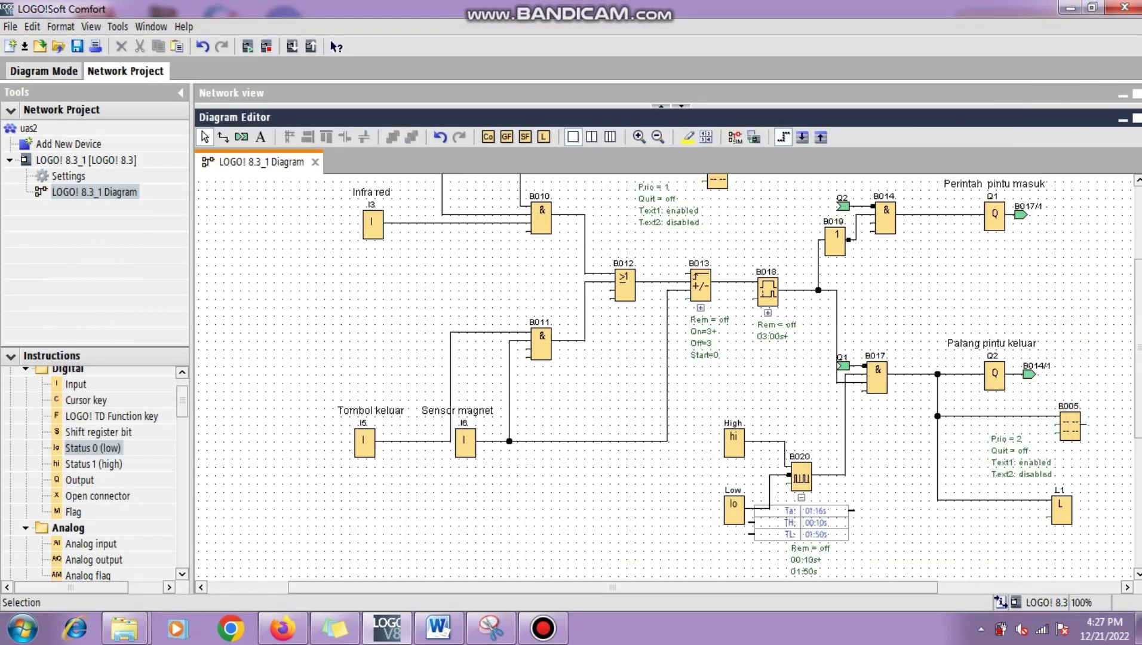
Step: Check the logged items of data log block L1 and close its settings
scroll(1117, 394, down, 3)
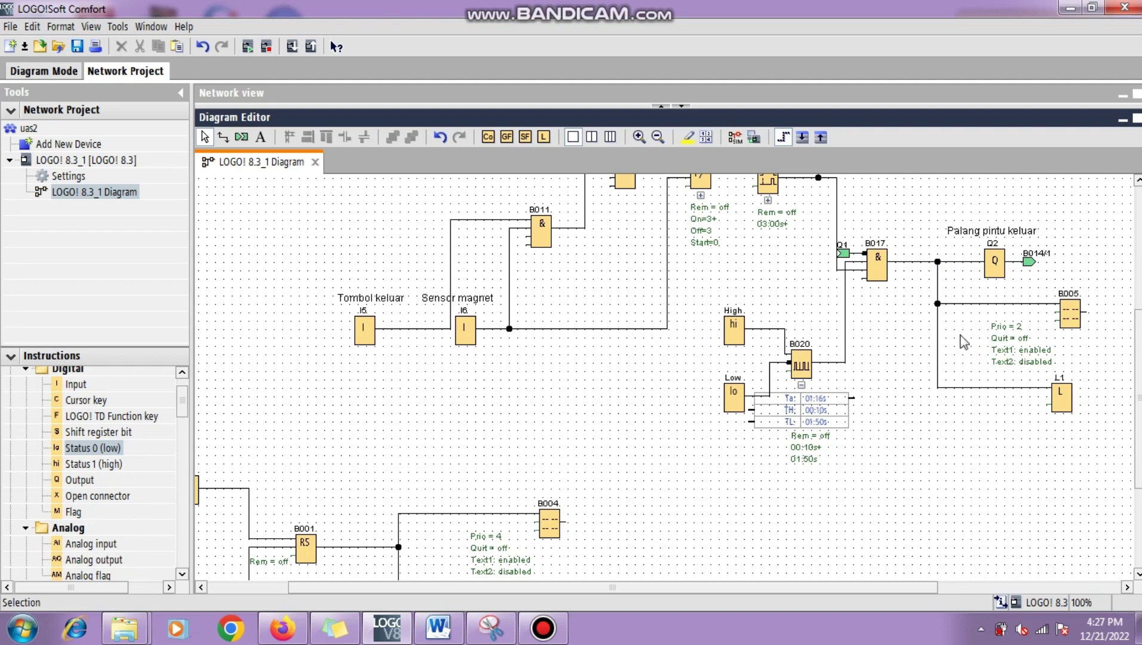
double_click(1063, 400)
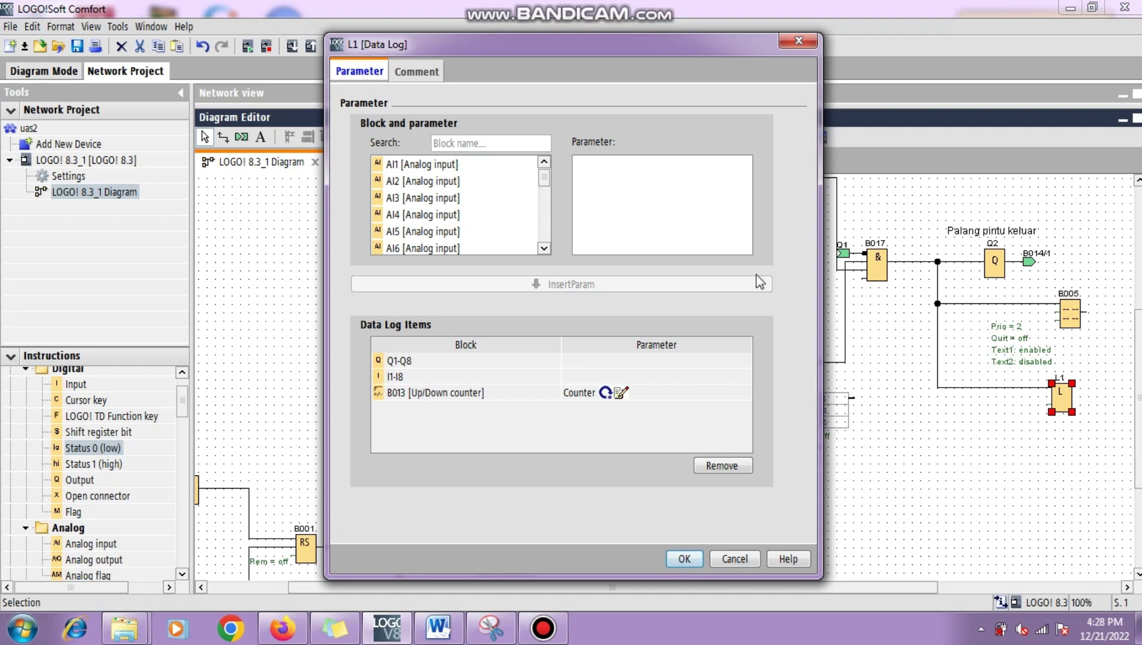
click(697, 570)
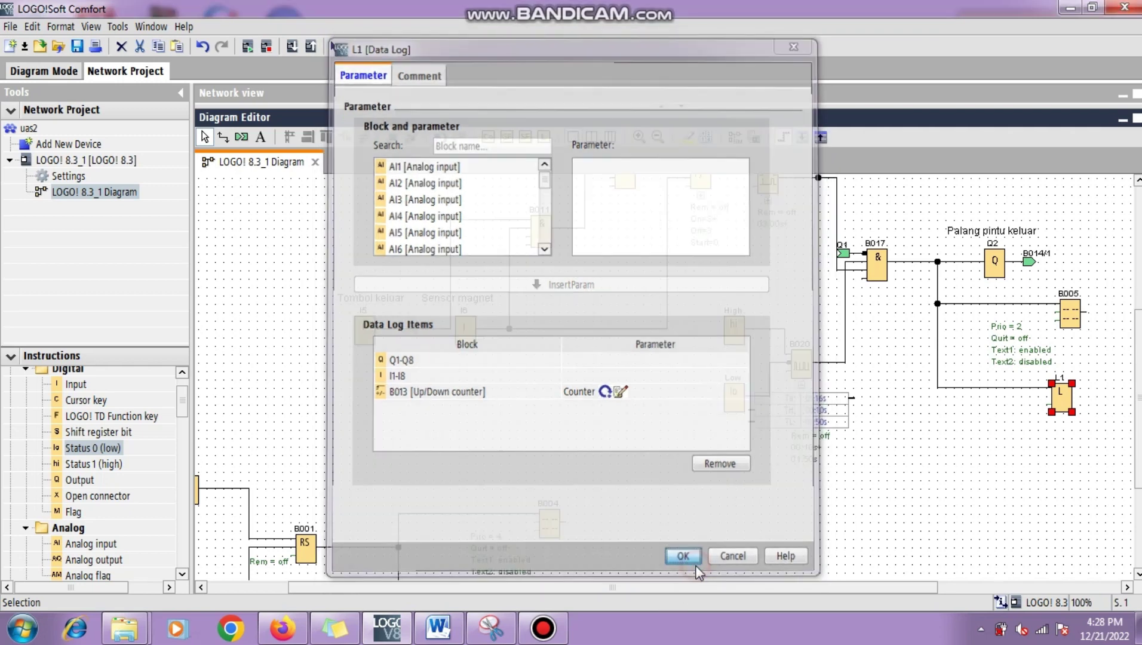
Step: Inspect the message text of block B004 in the F1/F2 latching relay circuit and close its dialog
scroll(664, 377, down, 5)
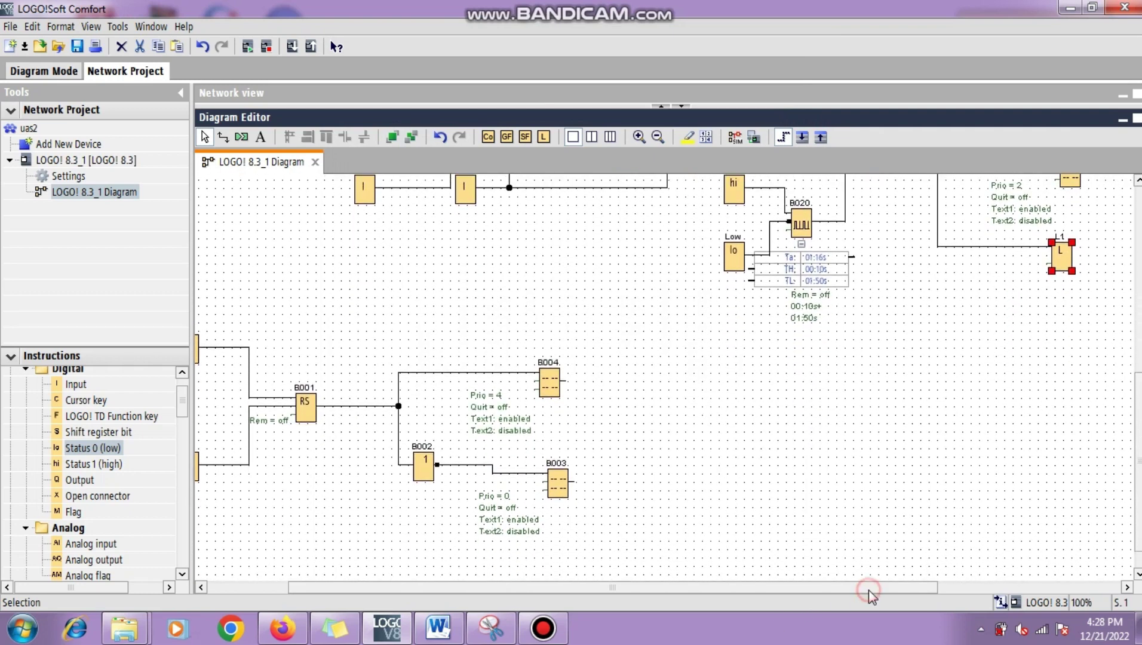
drag(869, 591, 791, 590)
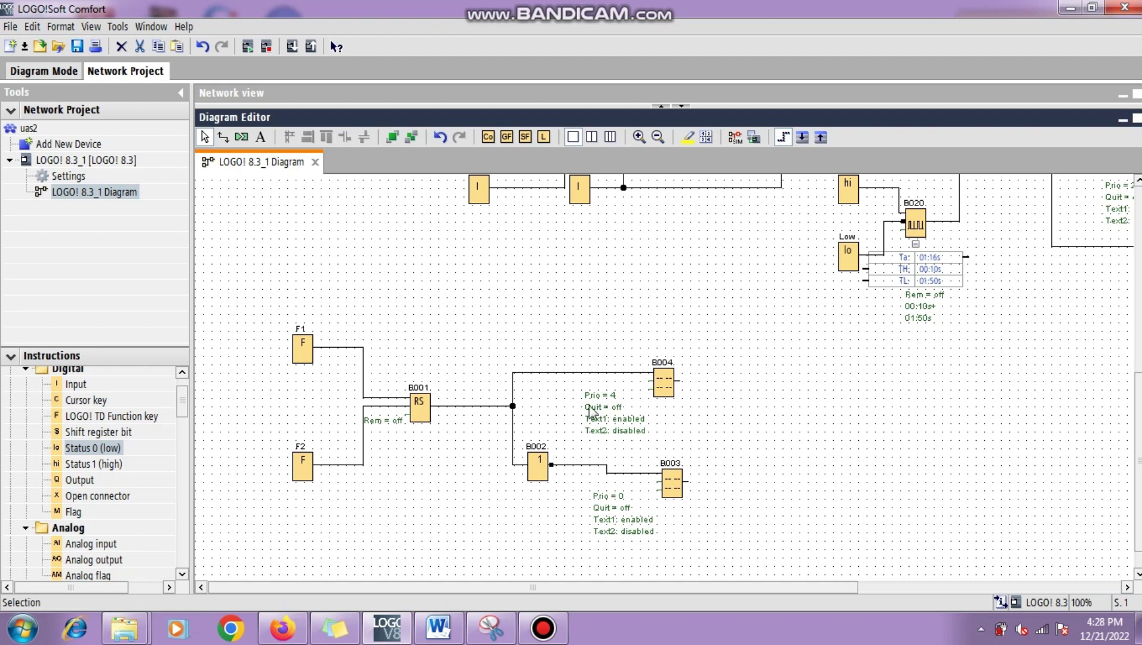
double_click(660, 392)
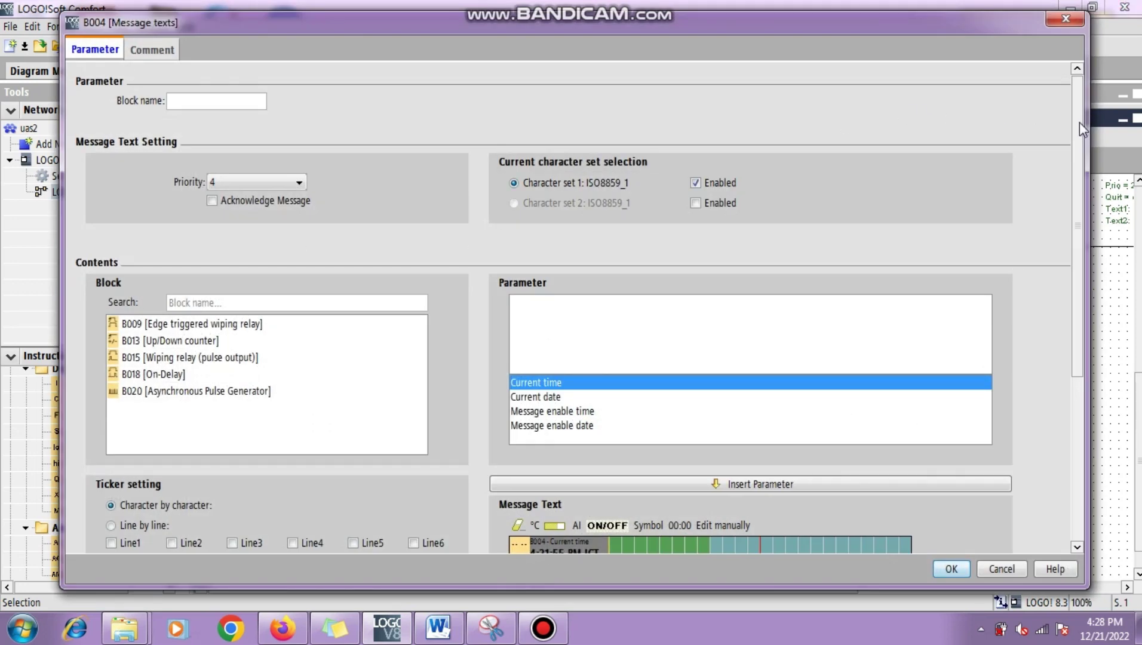
drag(1080, 122, 1084, 277)
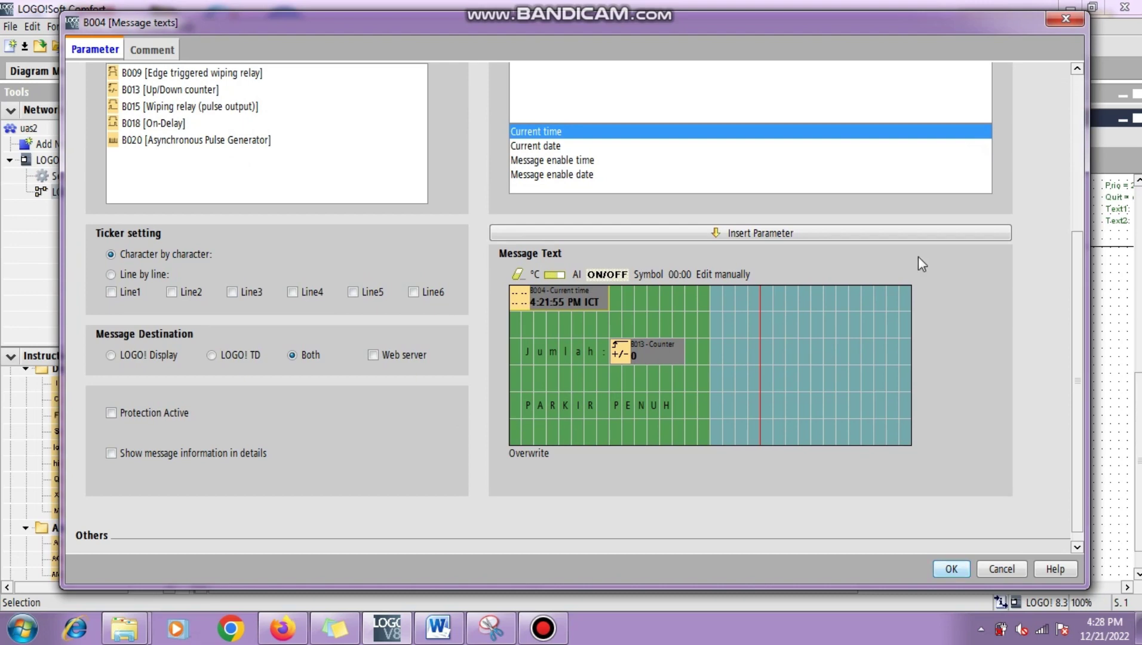
click(1075, 20)
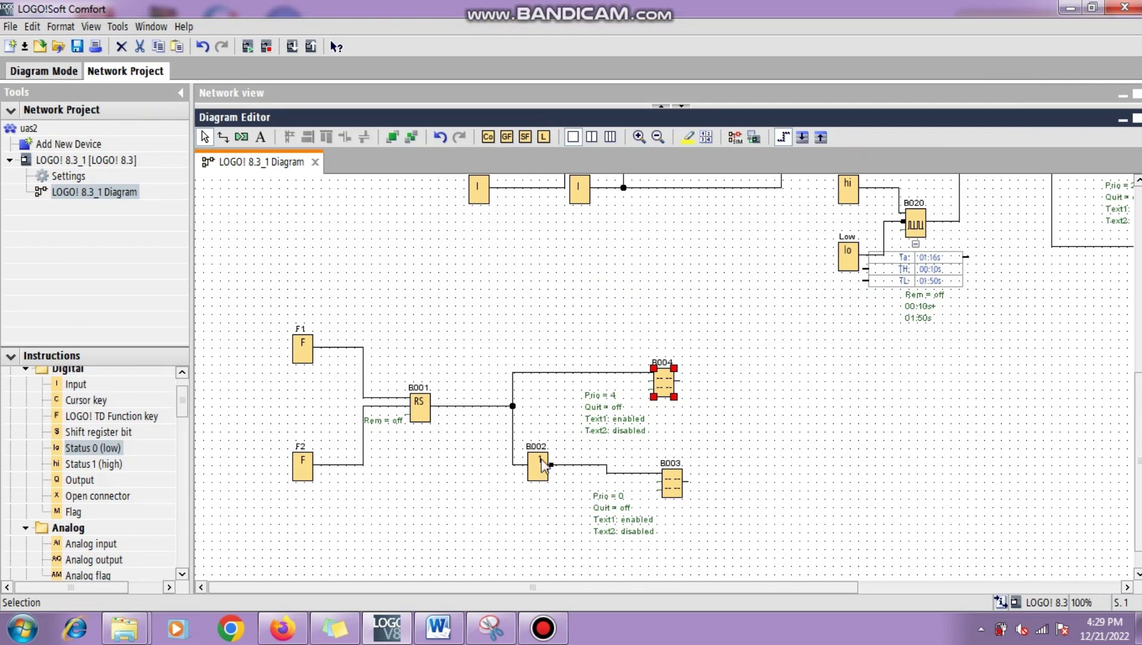
Step: Inspect the message text layout of block B003 behind inverter B002, then close its dialog and deselect the block
double_click(675, 488)
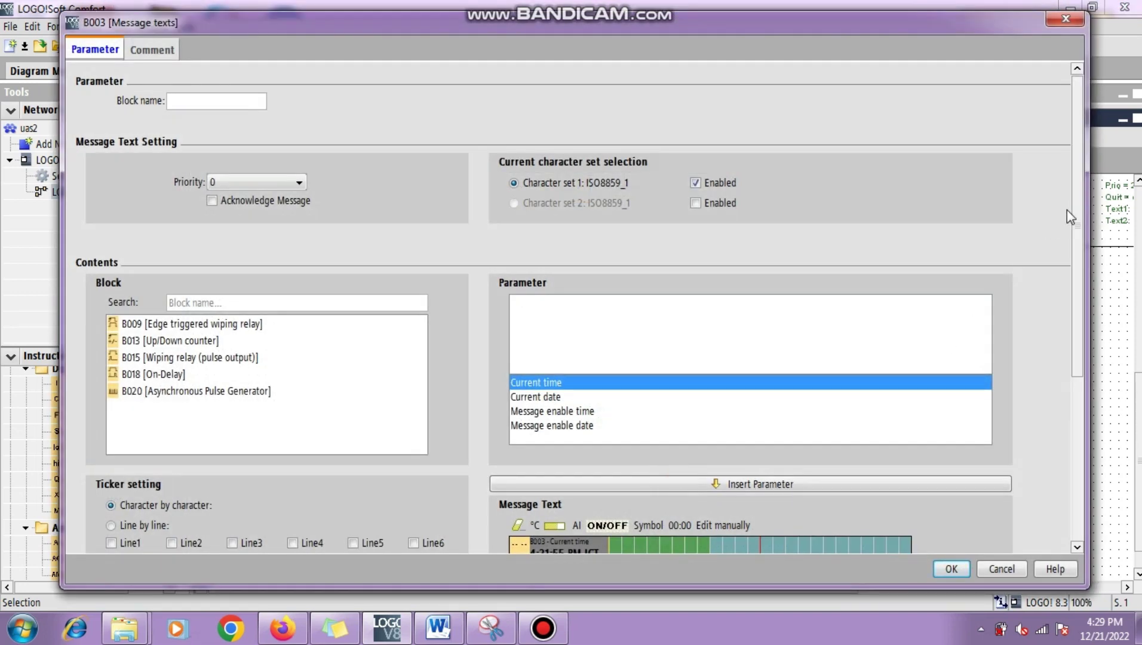
drag(1074, 219, 1072, 412)
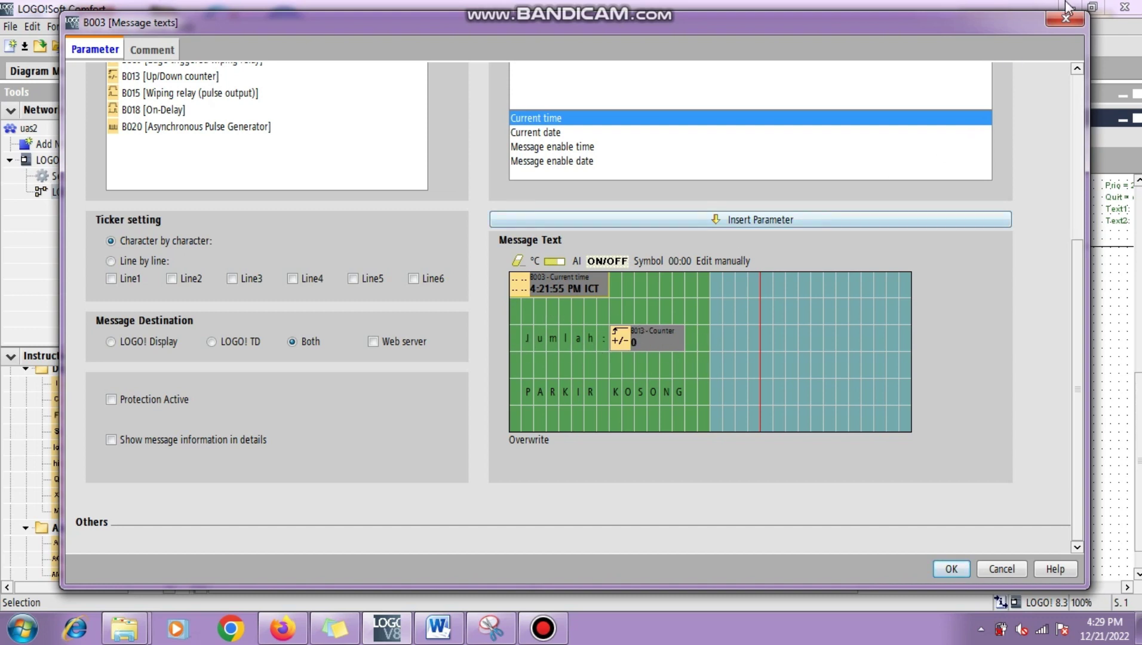
click(1066, 19)
click(851, 334)
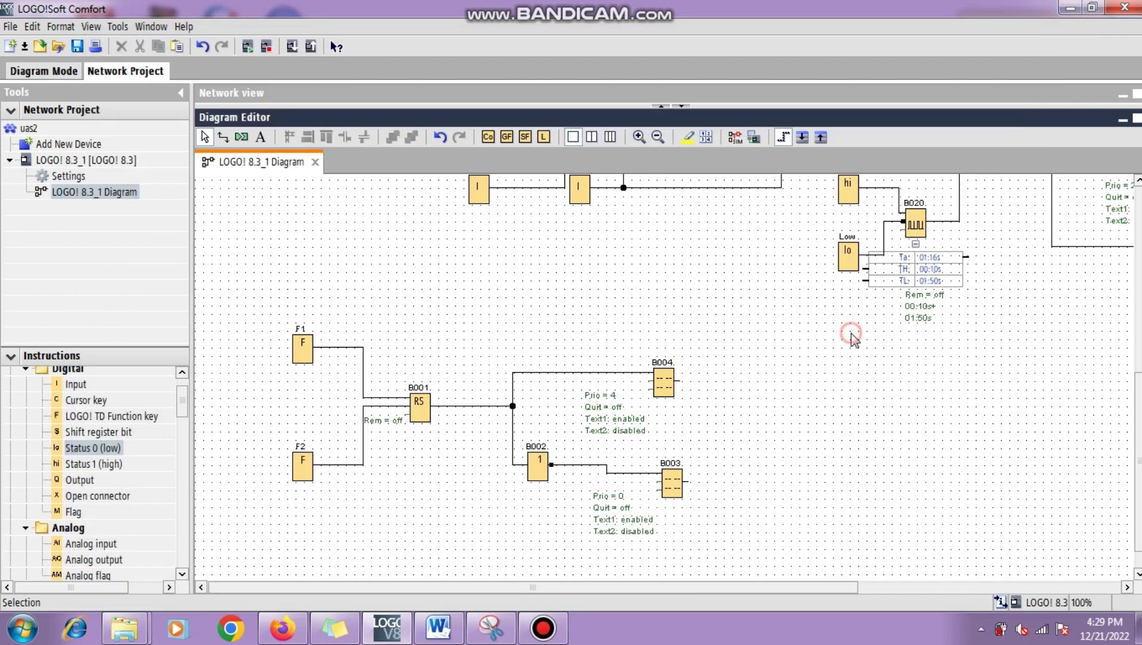
Step: Start the simulation of the parking diagram and look over the entry circuit
scroll(663, 376, up, 5)
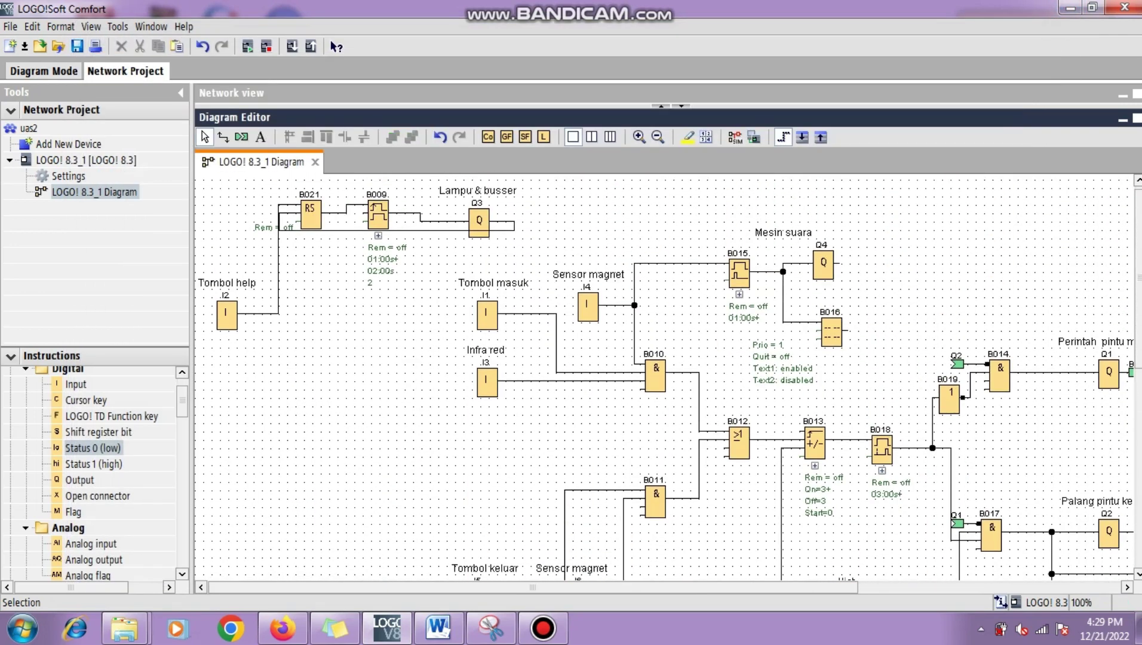
click(735, 137)
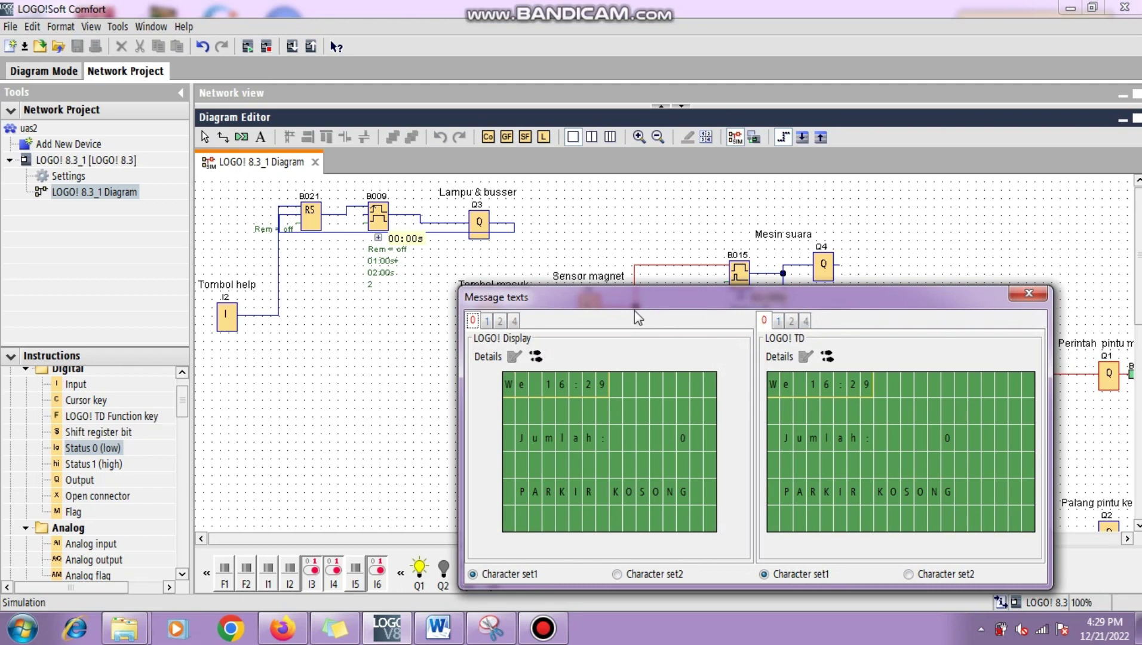
scroll(328, 358, down, 3)
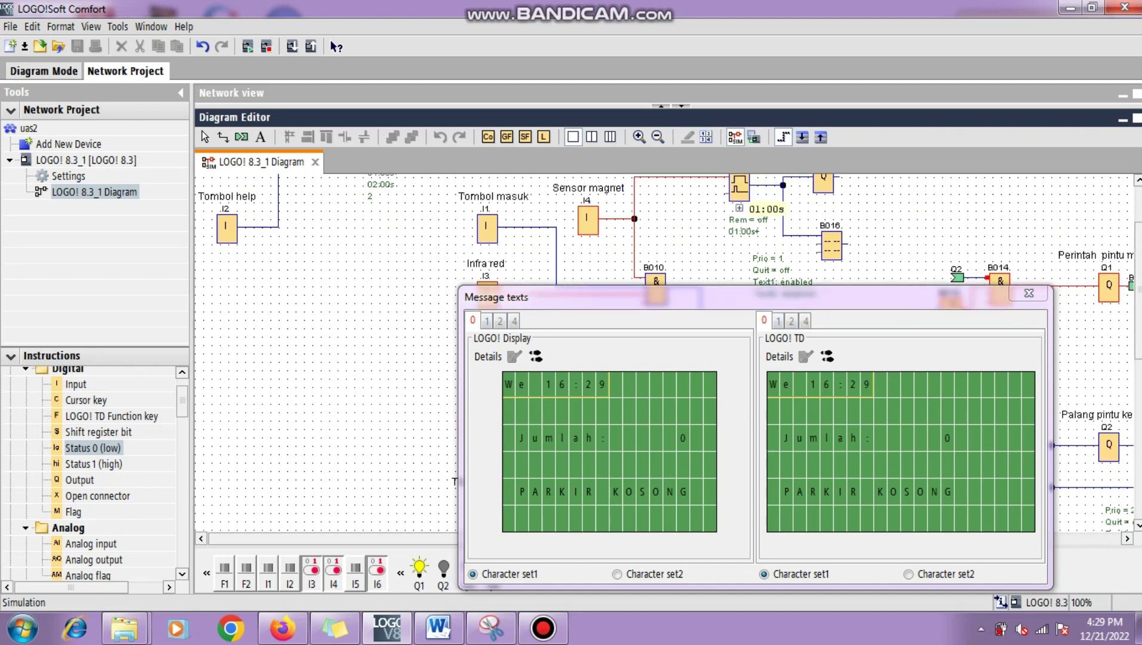
scroll(328, 359, down, 2)
scroll(328, 359, up, 2)
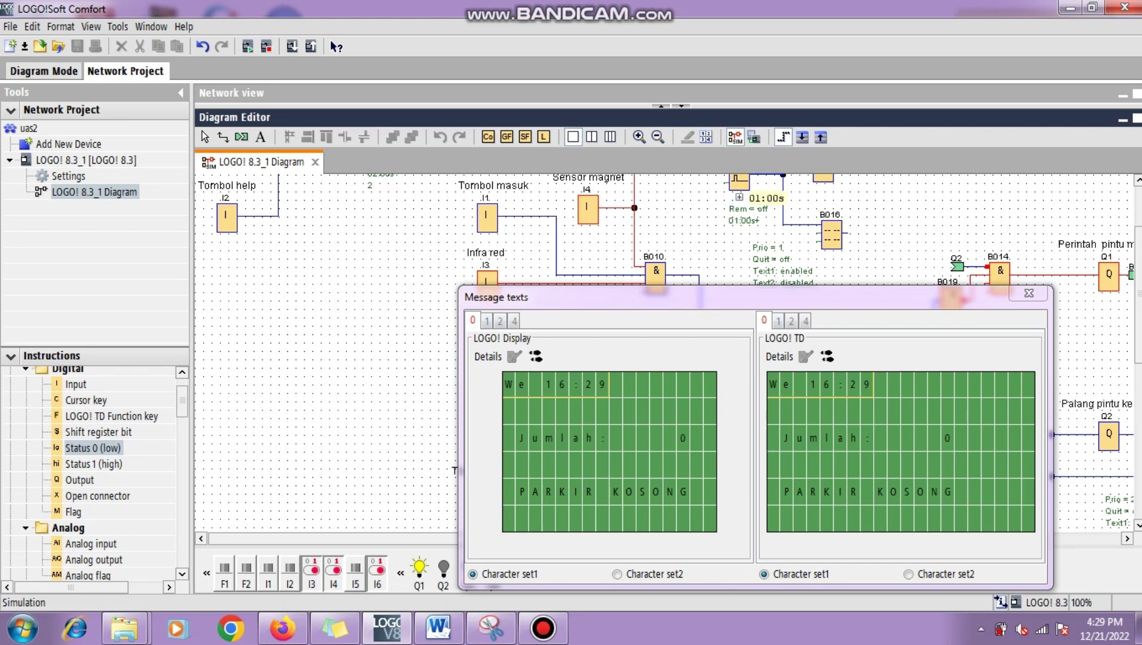
scroll(329, 359, up, 3)
scroll(328, 358, down, 4)
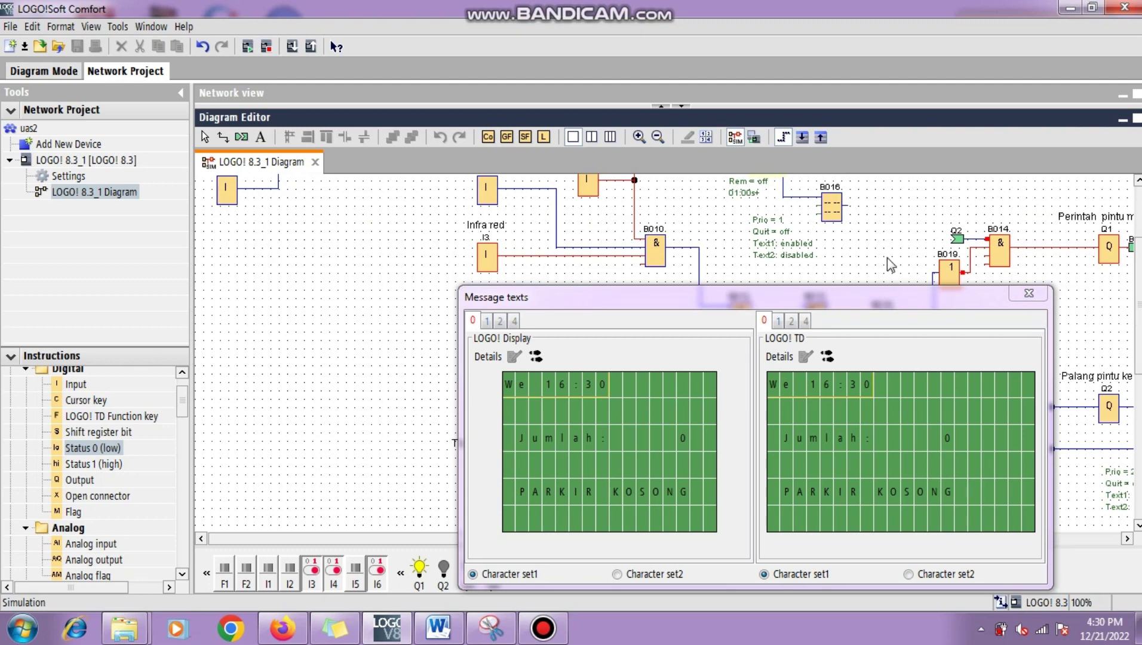
Step: Move the message display window off the circuit and examine counter B013, on-delay B018 and gate outputs Q1 and Q2
drag(930, 291, 1064, 342)
scroll(630, 502, up, 1)
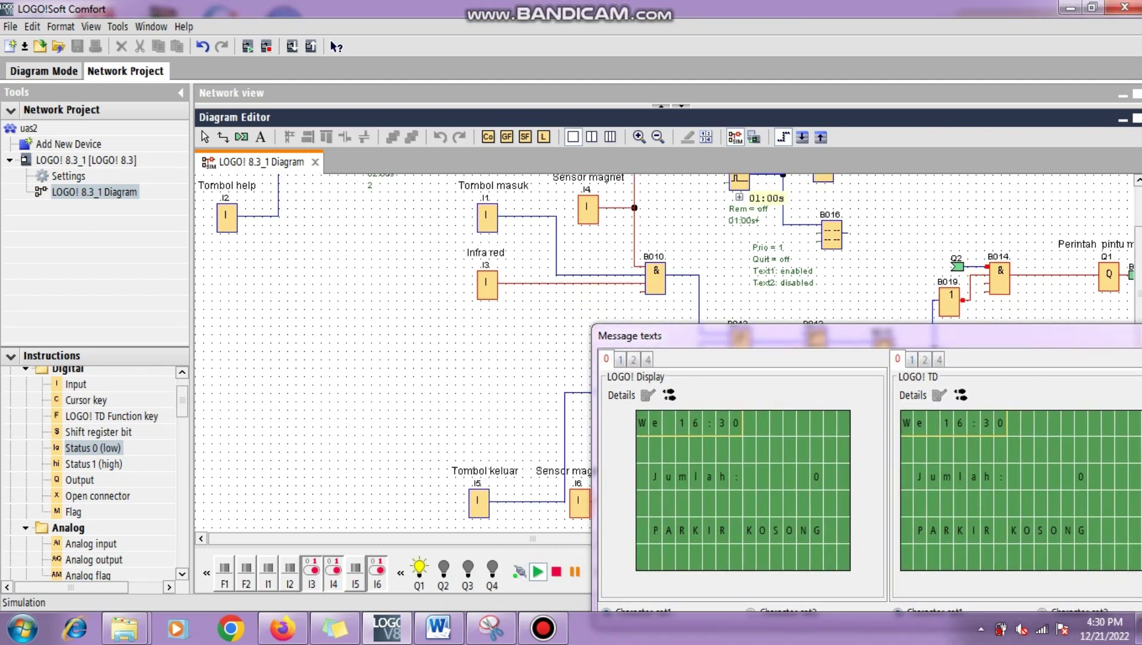
scroll(629, 502, down, 1)
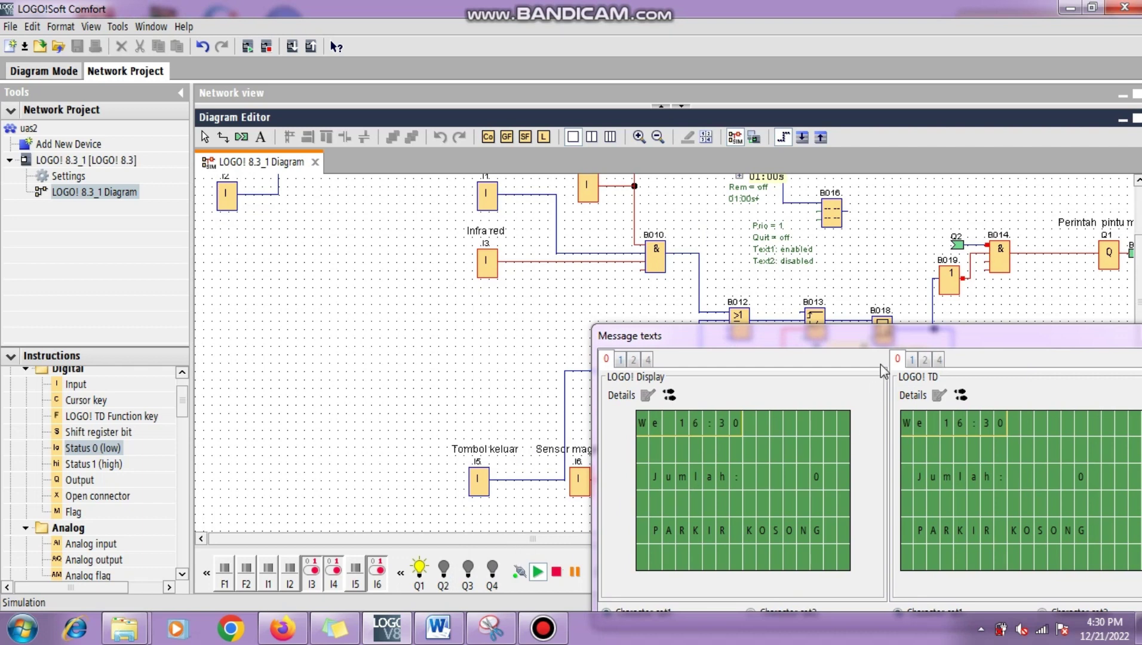
drag(899, 342, 341, 184)
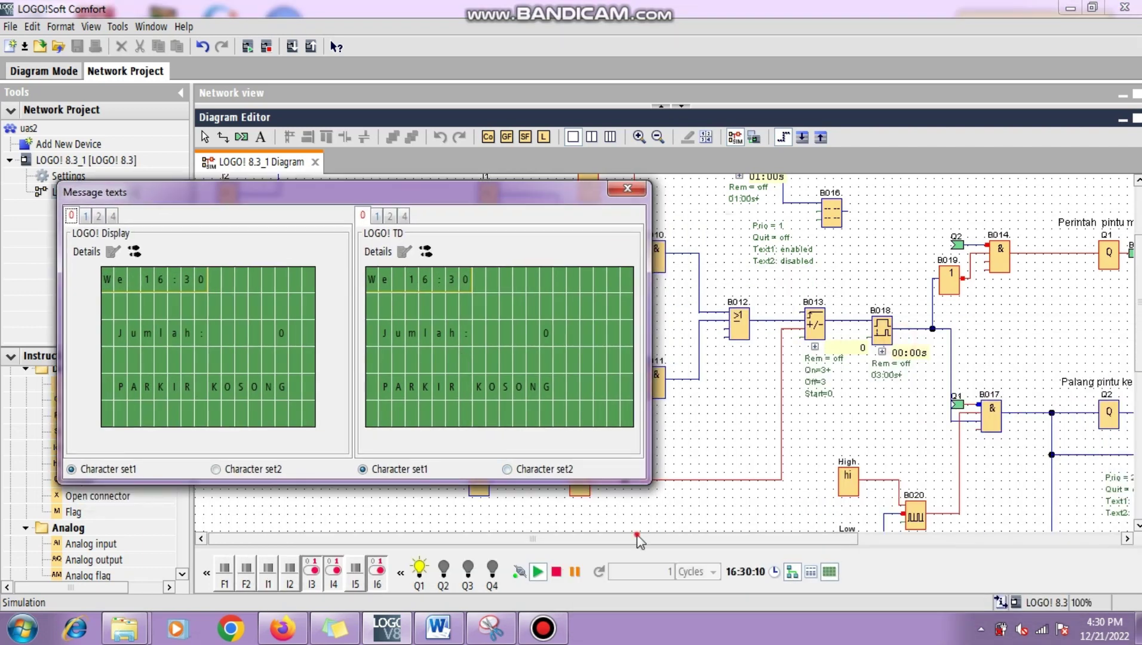
drag(637, 534, 742, 540)
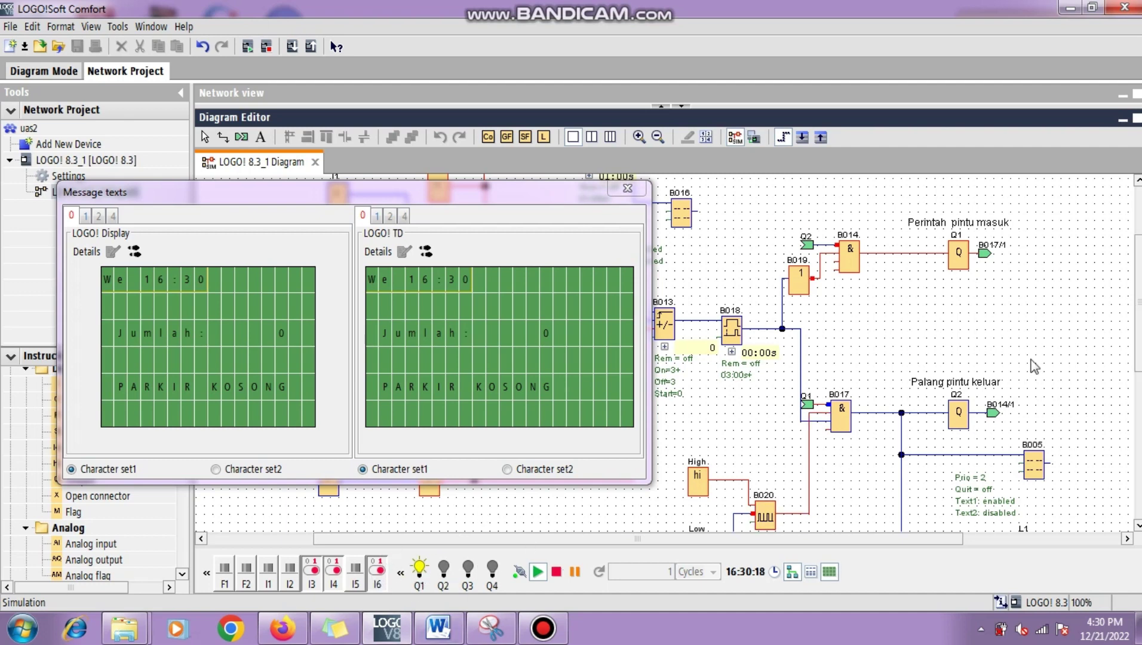
scroll(836, 359, up, 3)
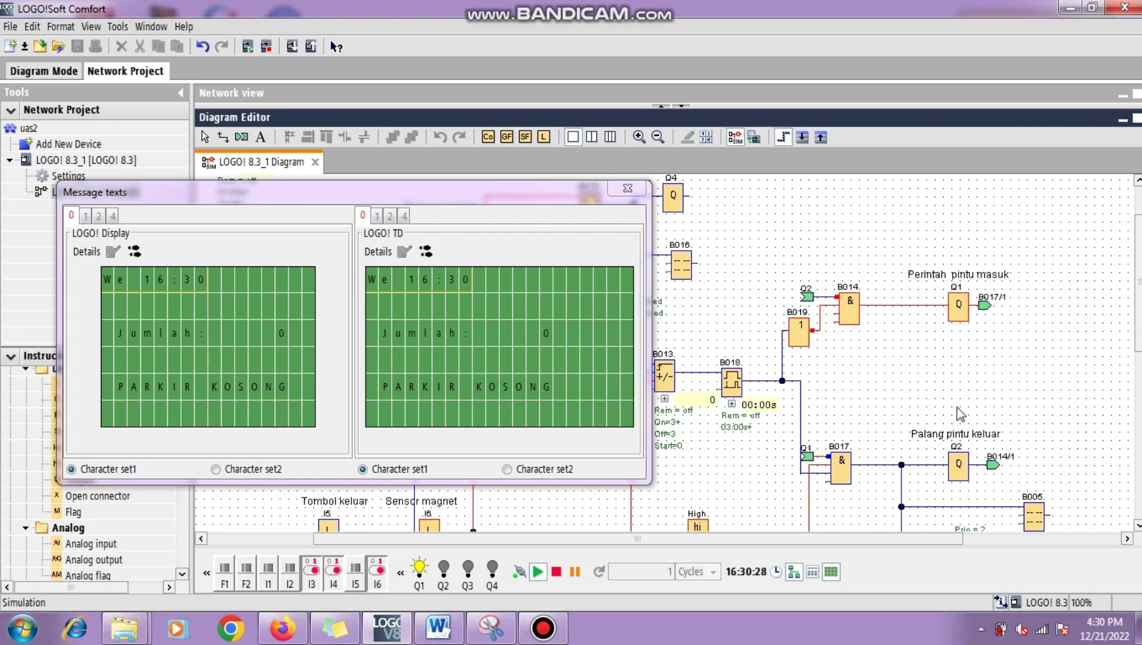
scroll(877, 359, up, 2)
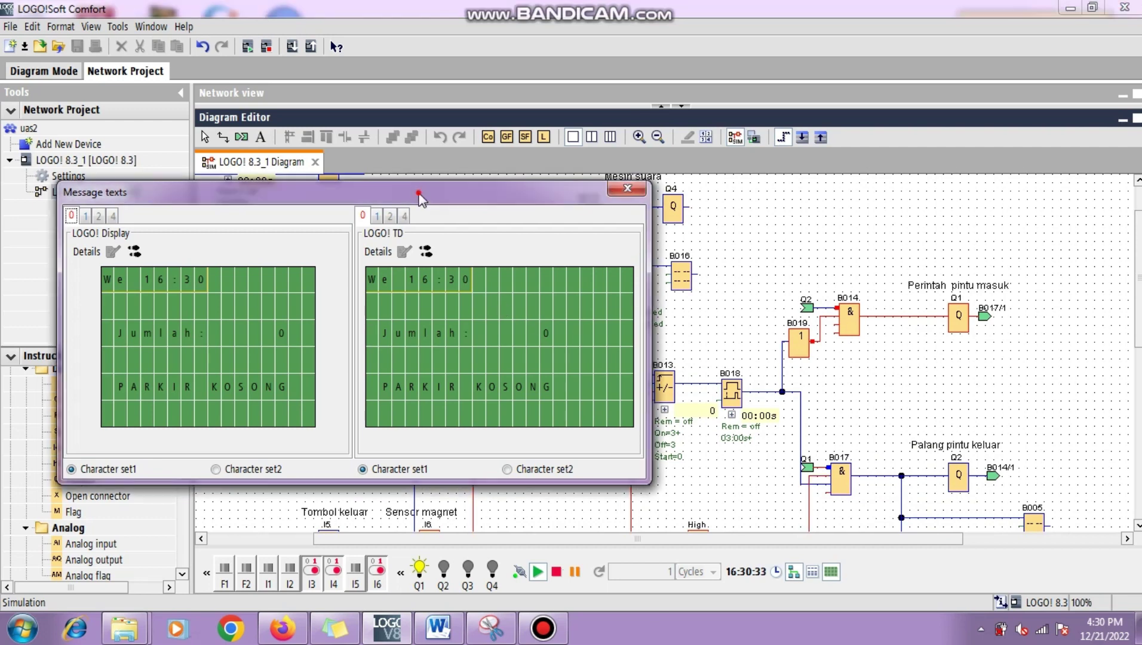
Step: Switch off the exit magnet sensor I6 in the simulation and close the message display window
drag(421, 193, 718, 193)
scroll(657, 358, down, 3)
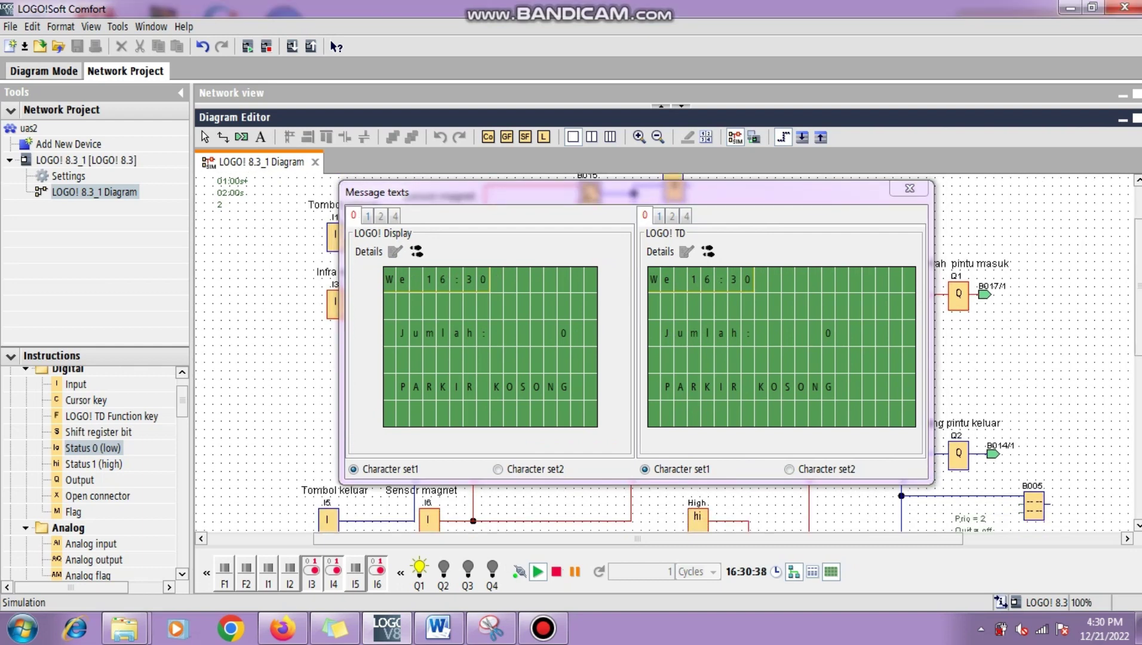
click(434, 499)
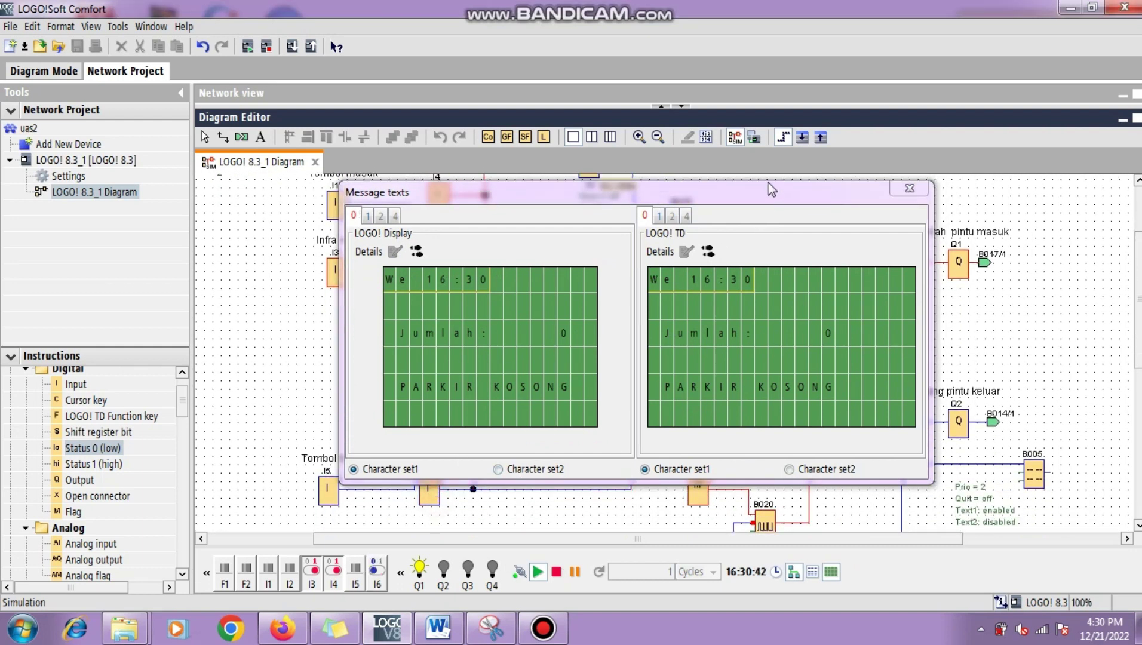
drag(772, 196, 1023, 192)
scroll(347, 353, up, 3)
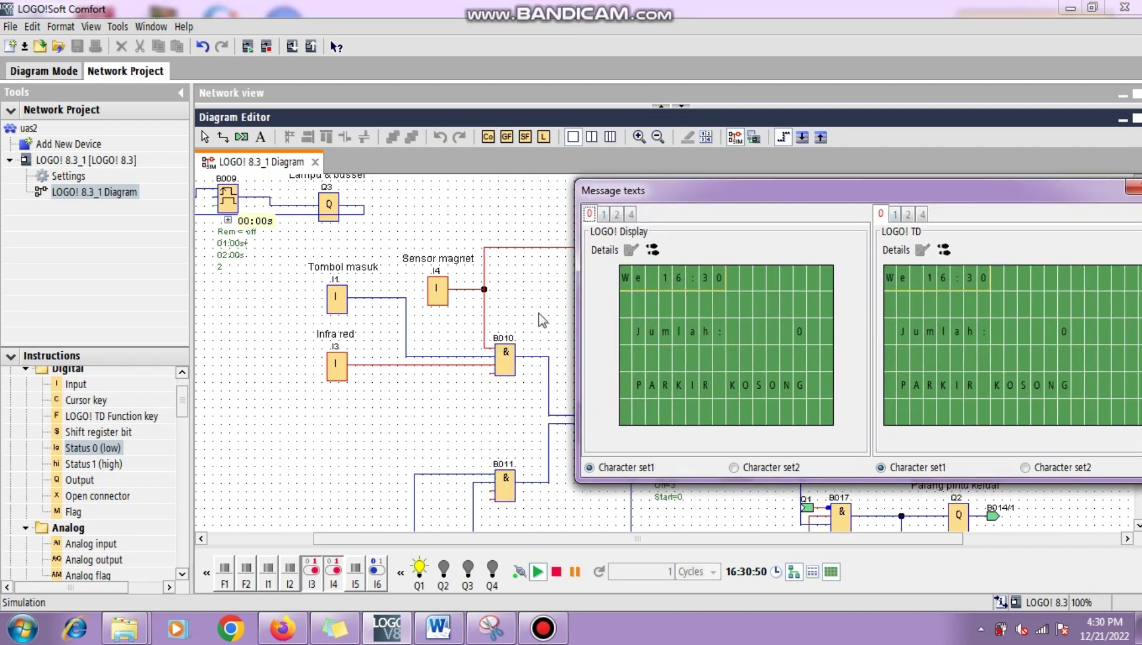
drag(740, 194, 729, 358)
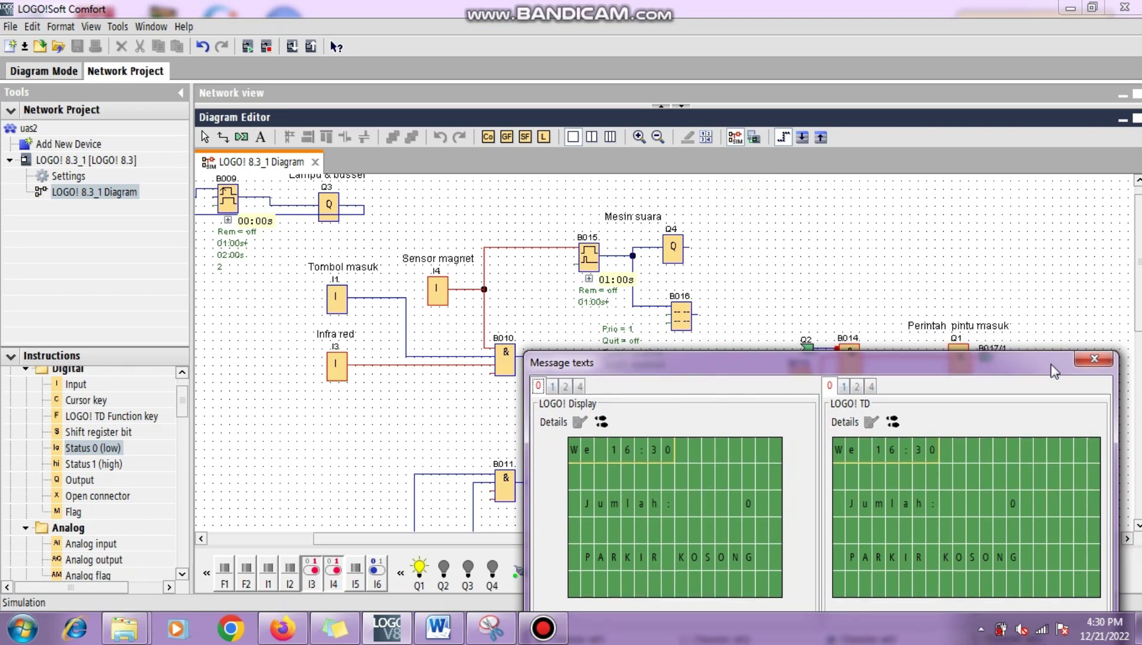
click(1095, 358)
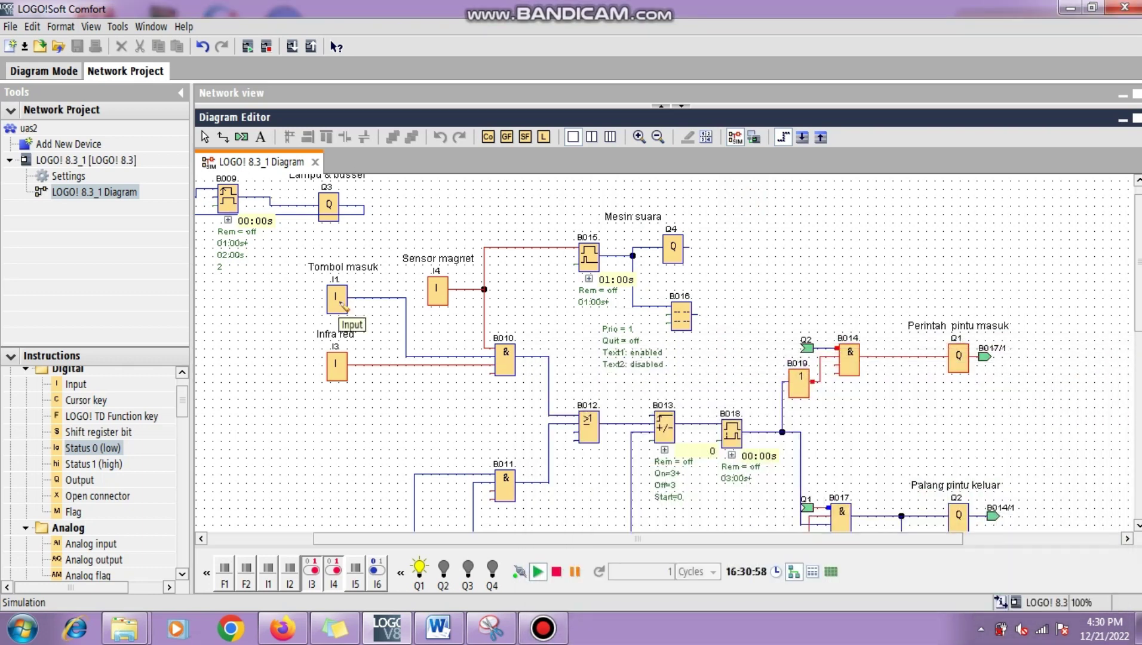
Step: Trigger the entry button I1 twice, check the vehicle count on the message display, and close the display
click(343, 305)
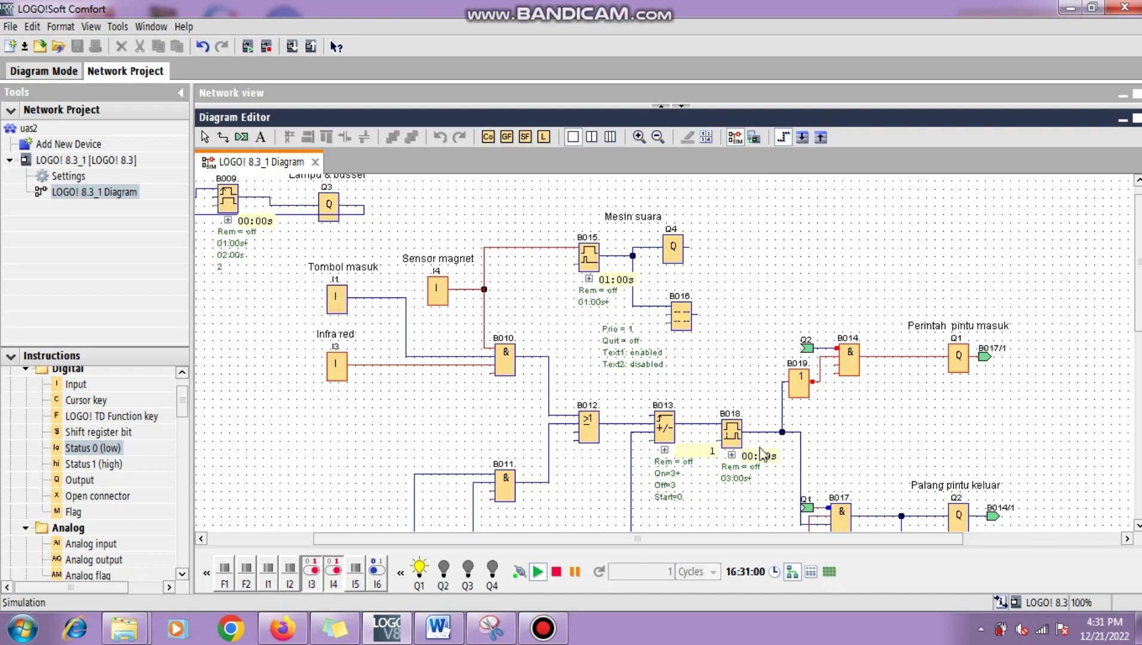
click(338, 309)
click(837, 573)
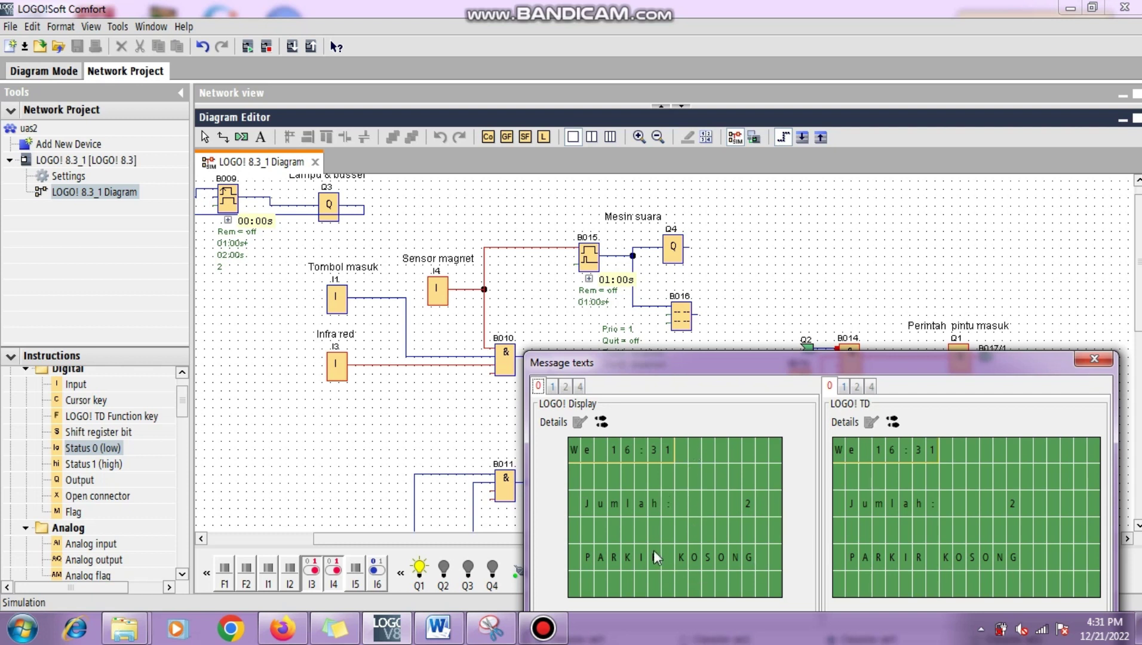
click(457, 485)
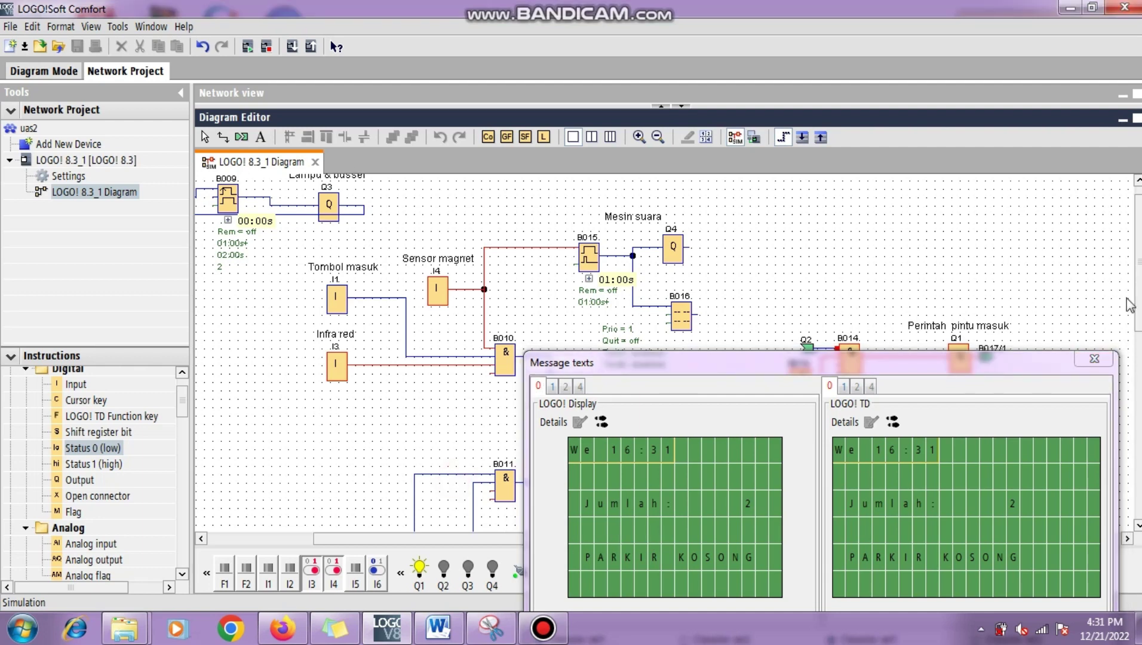
click(1095, 360)
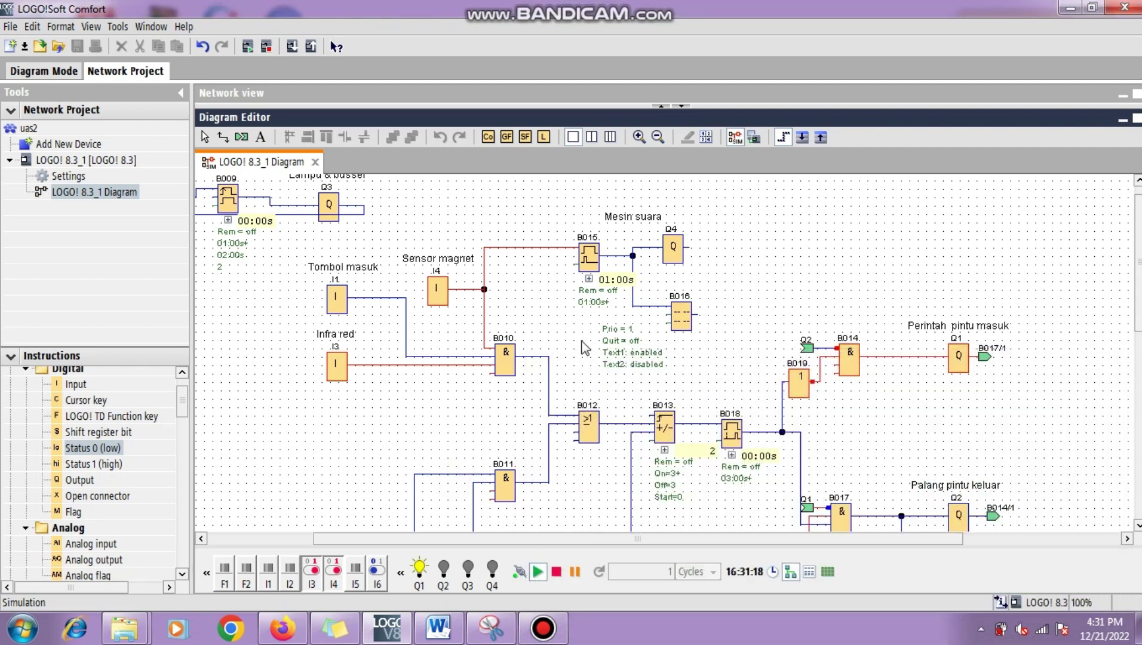
Step: Trigger the entry button I1 once more, check the parking status on the message display, and close it
click(338, 302)
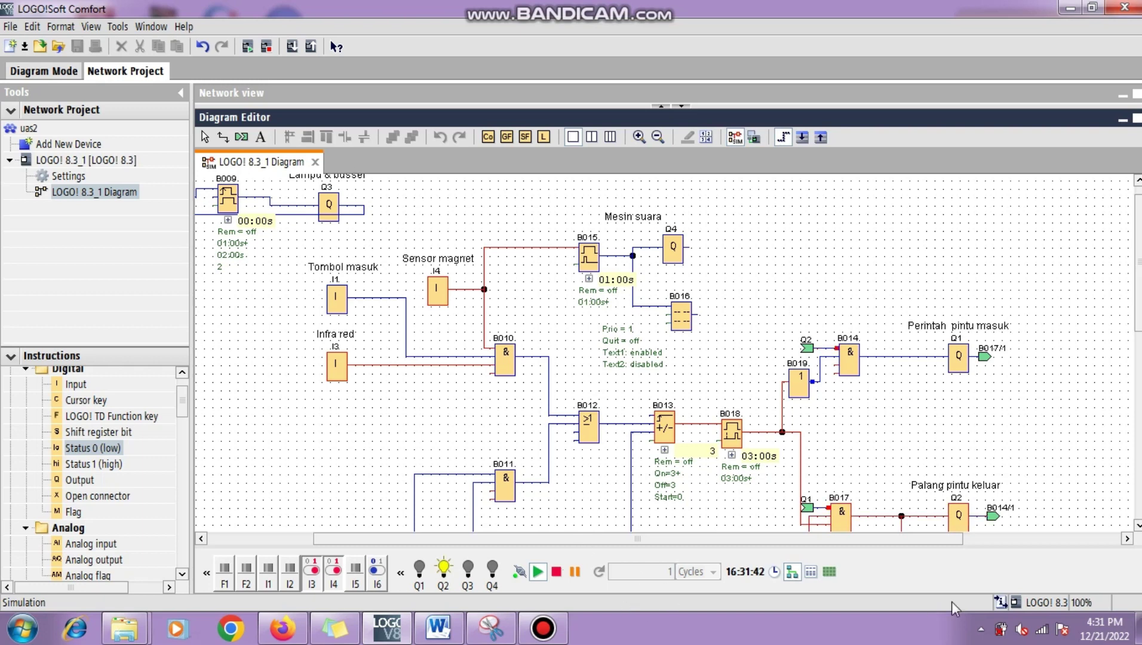
click(829, 572)
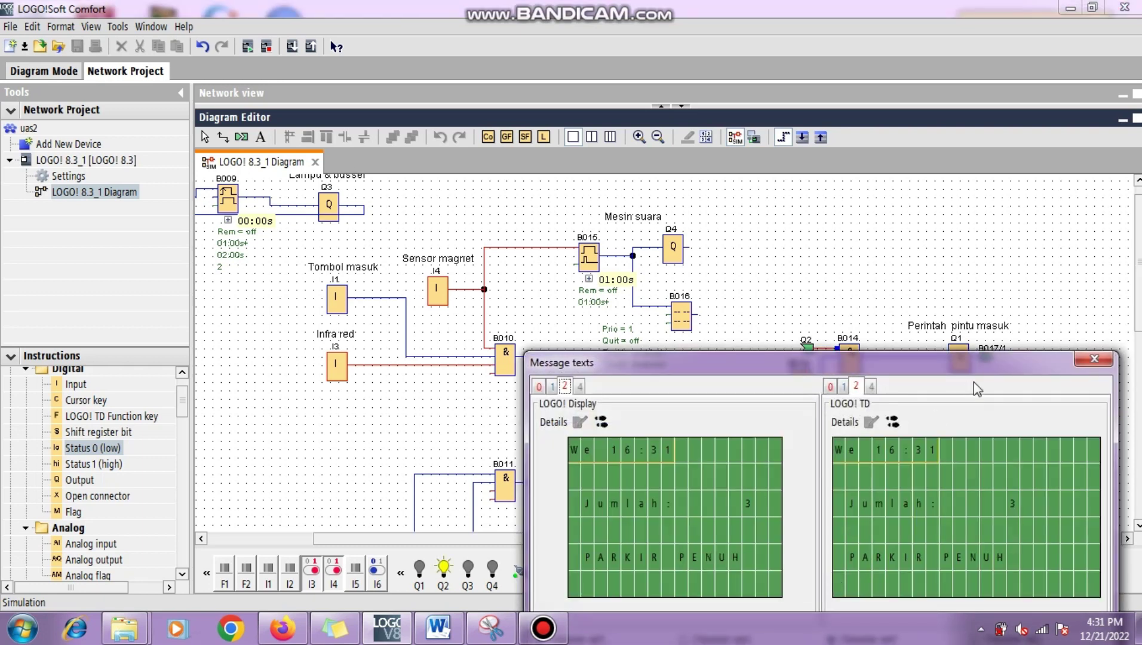
drag(944, 364, 936, 277)
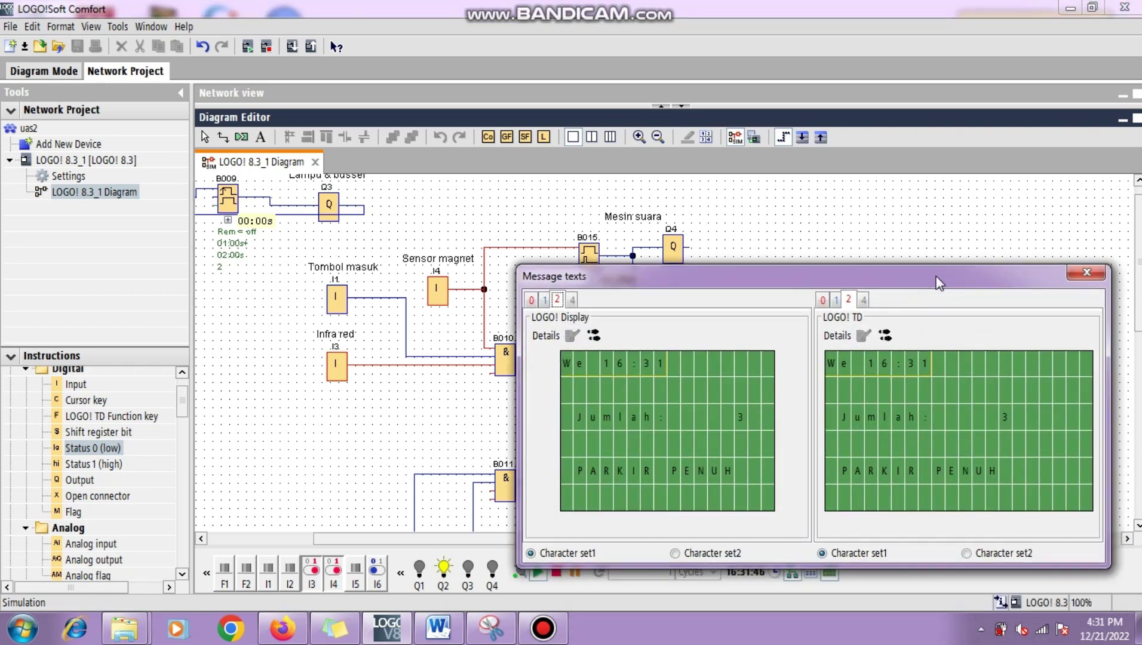
click(1087, 272)
Step: Switch on exit magnet sensor I6, trigger exit button I5 twice, and check the count on the message display before closing it
scroll(669, 353, down, 3)
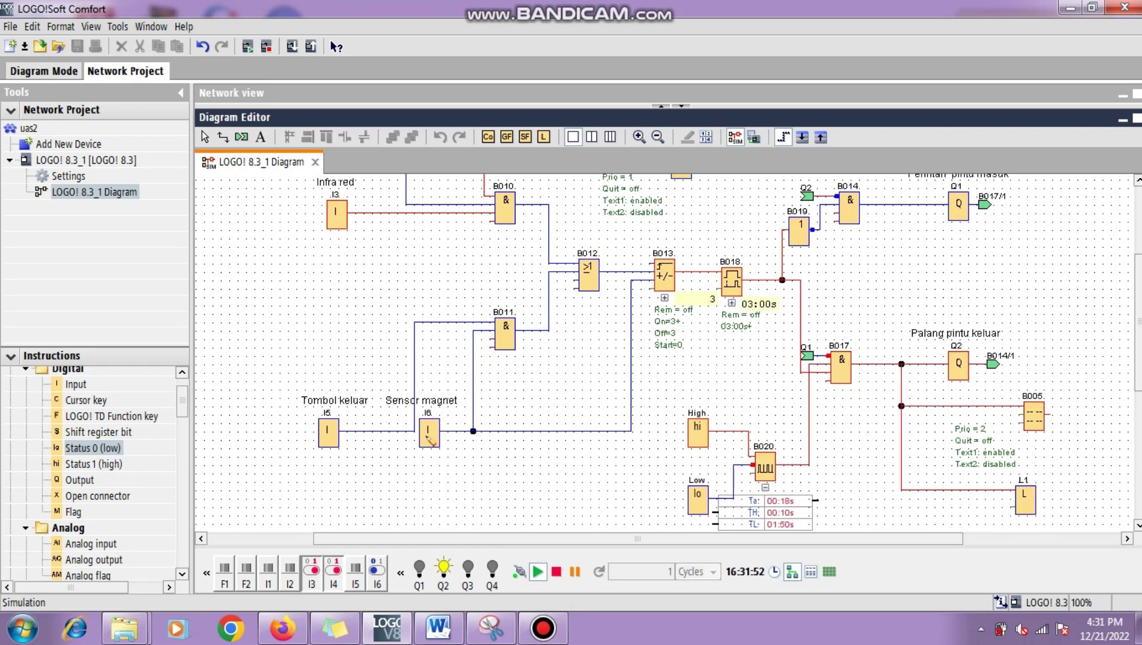
click(429, 437)
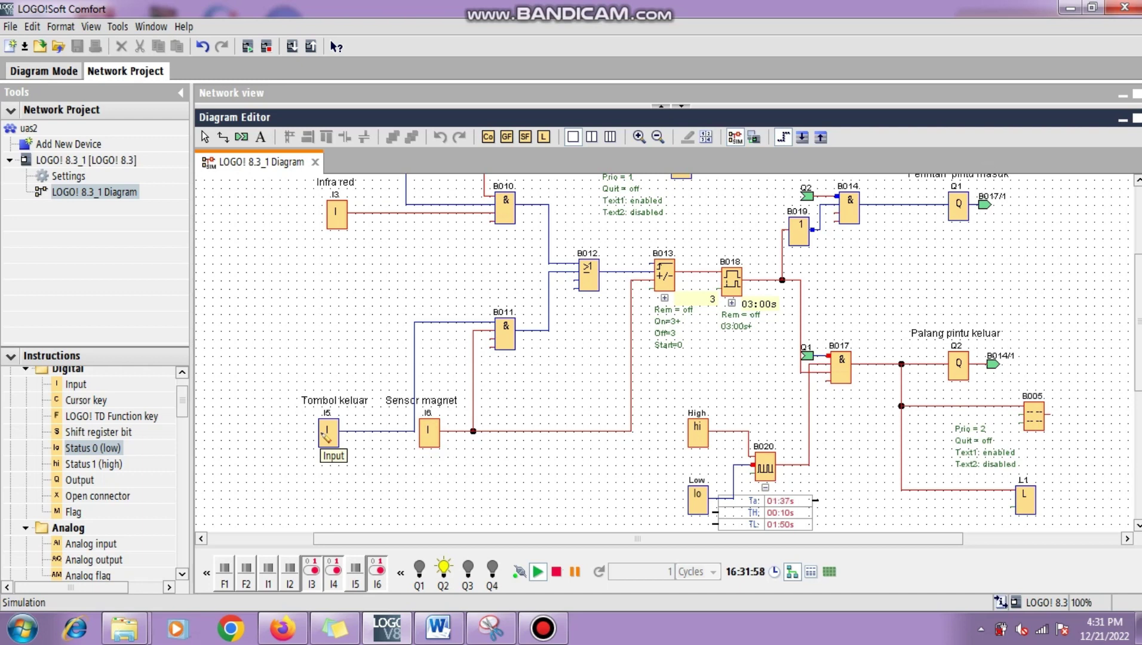
click(326, 434)
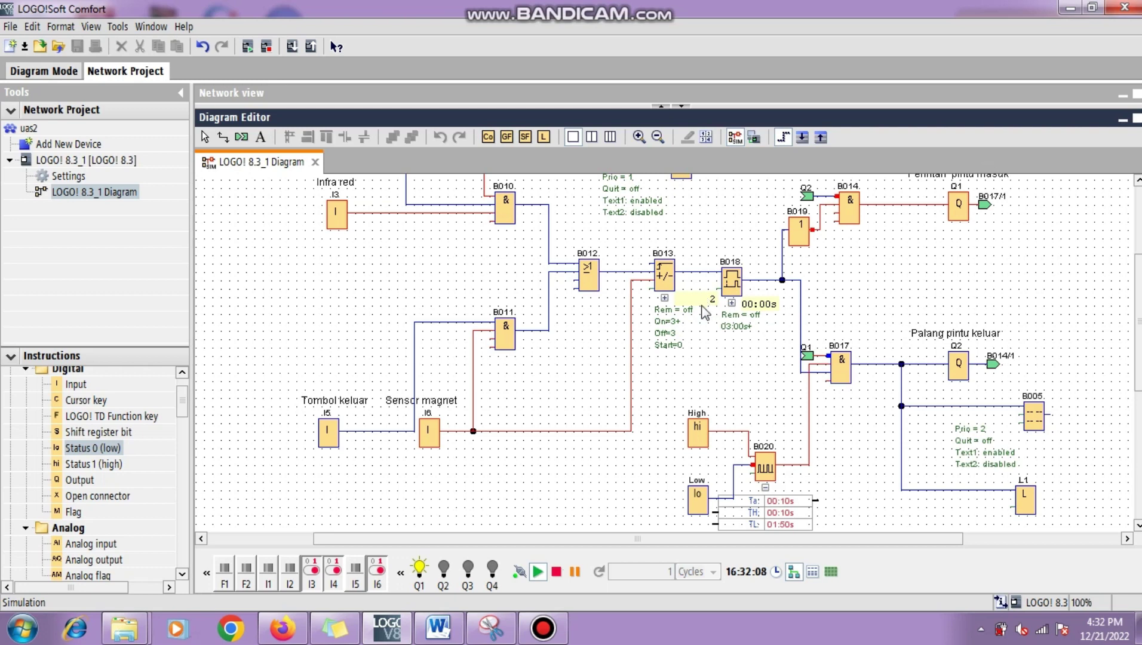
click(328, 439)
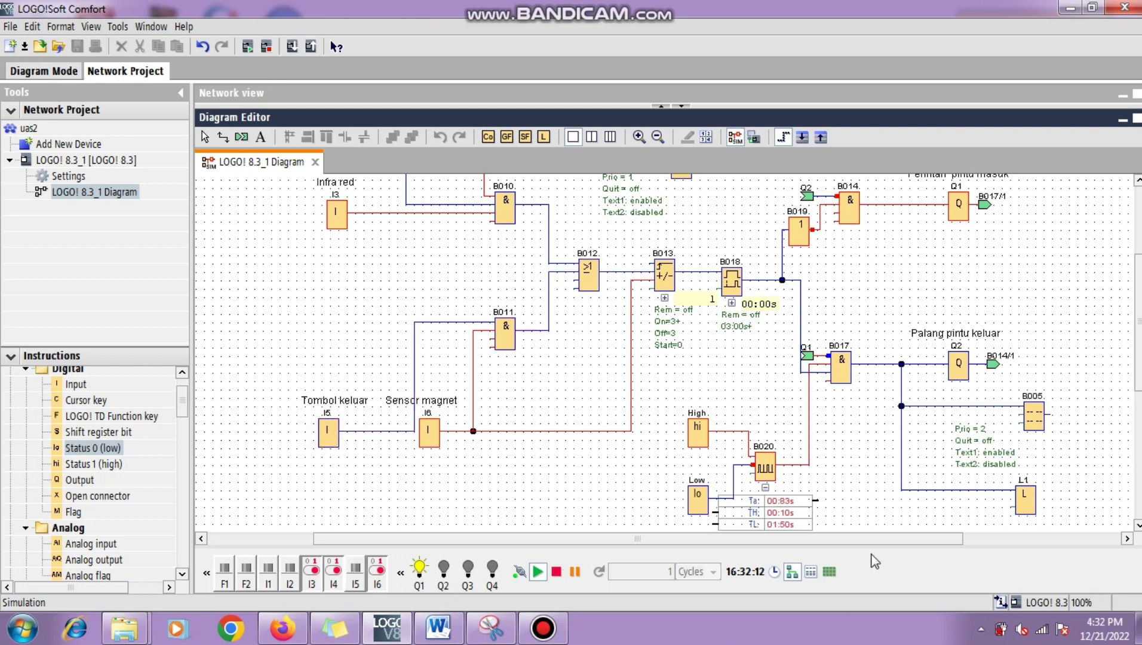
click(829, 574)
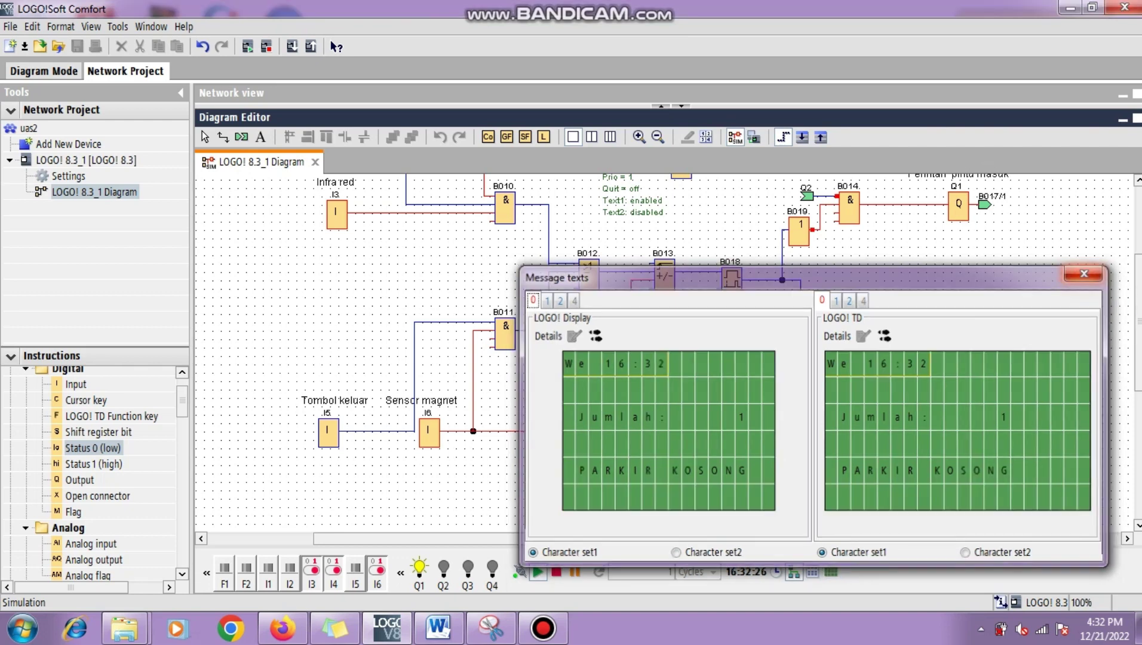
click(1087, 273)
Step: Examine the simulated signal paths from the entry and exit inputs through counter B013 and pulse generator B020 to the gate outputs
scroll(1087, 273, up, 1)
scroll(1088, 273, down, 4)
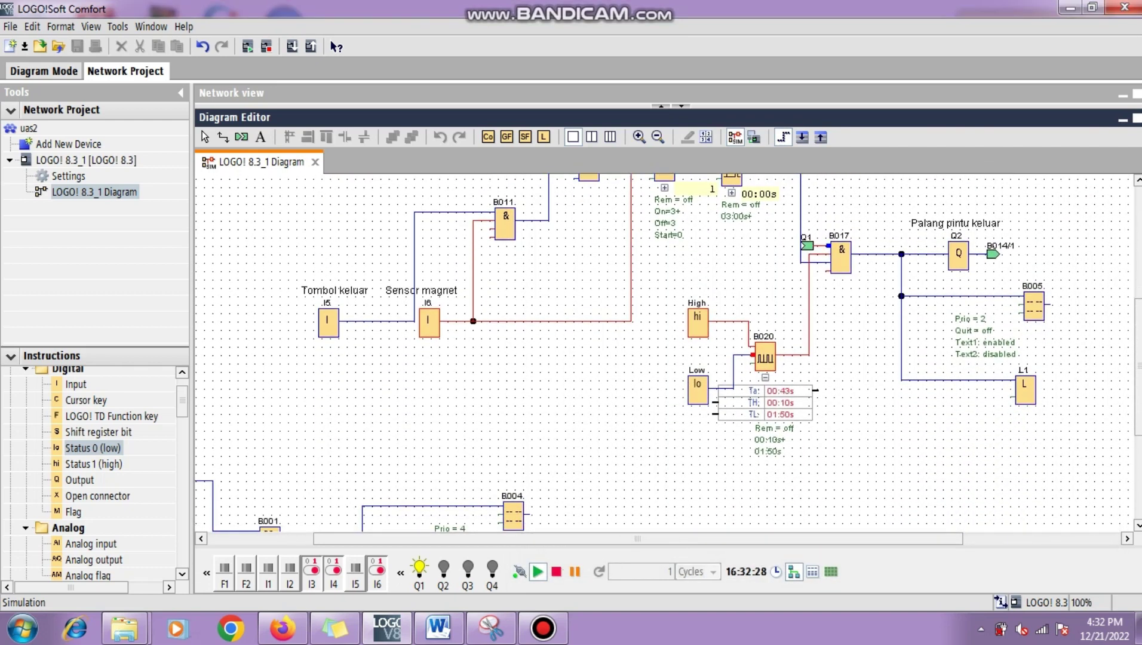
scroll(1087, 273, up, 6)
scroll(665, 352, down, 7)
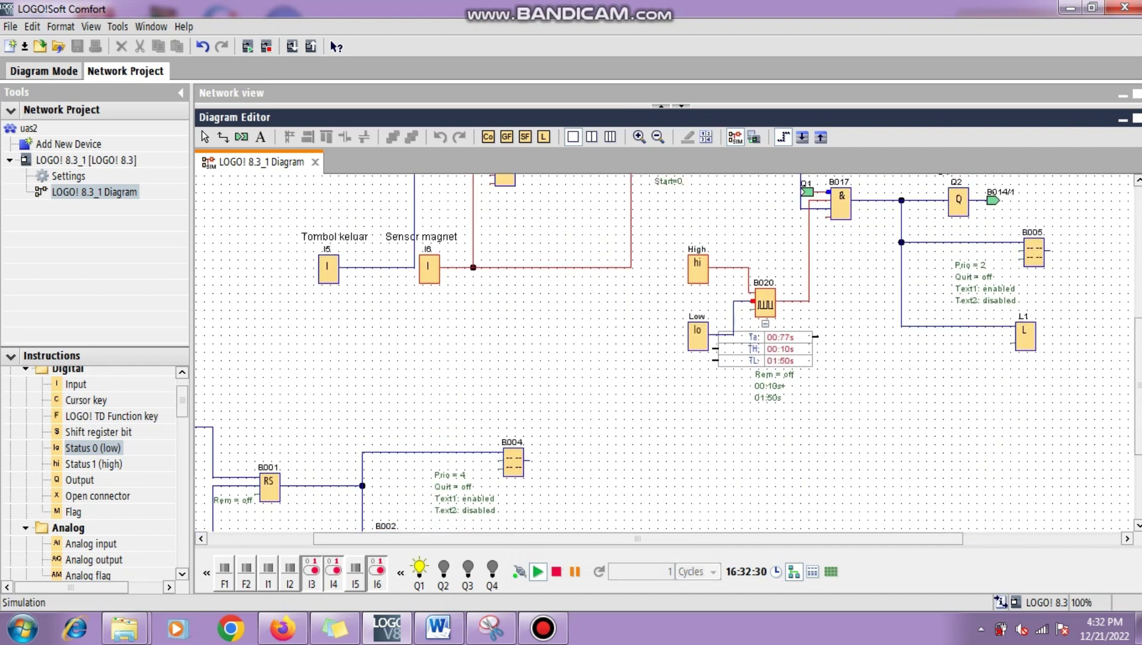
scroll(664, 353, up, 5)
scroll(665, 353, down, 2)
scroll(665, 353, down, 1)
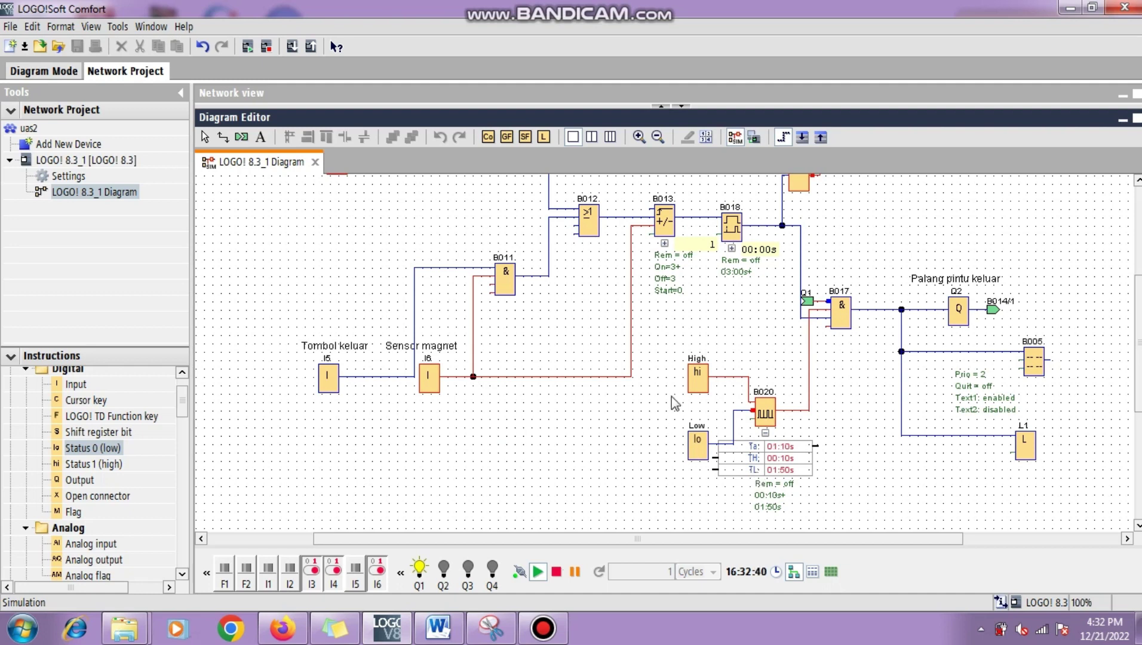
scroll(499, 424, up, 1)
scroll(663, 352, up, 2)
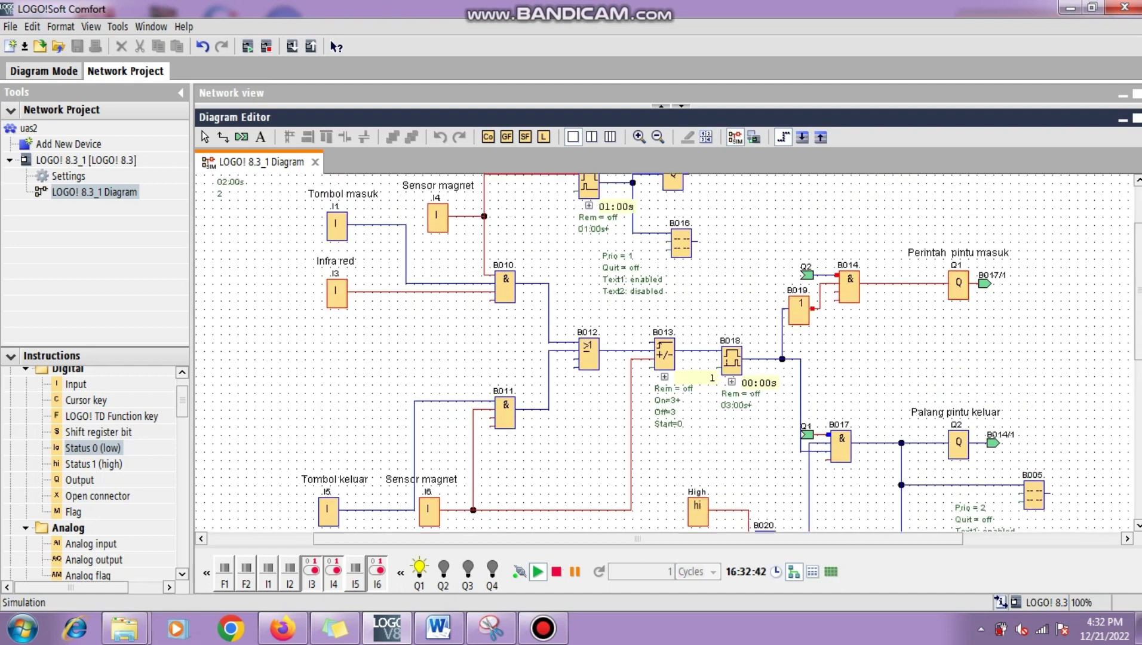
Step: Stop and restart the parking simulation, check the initial parking status on the message display, and close the display
scroll(584, 307, up, 2)
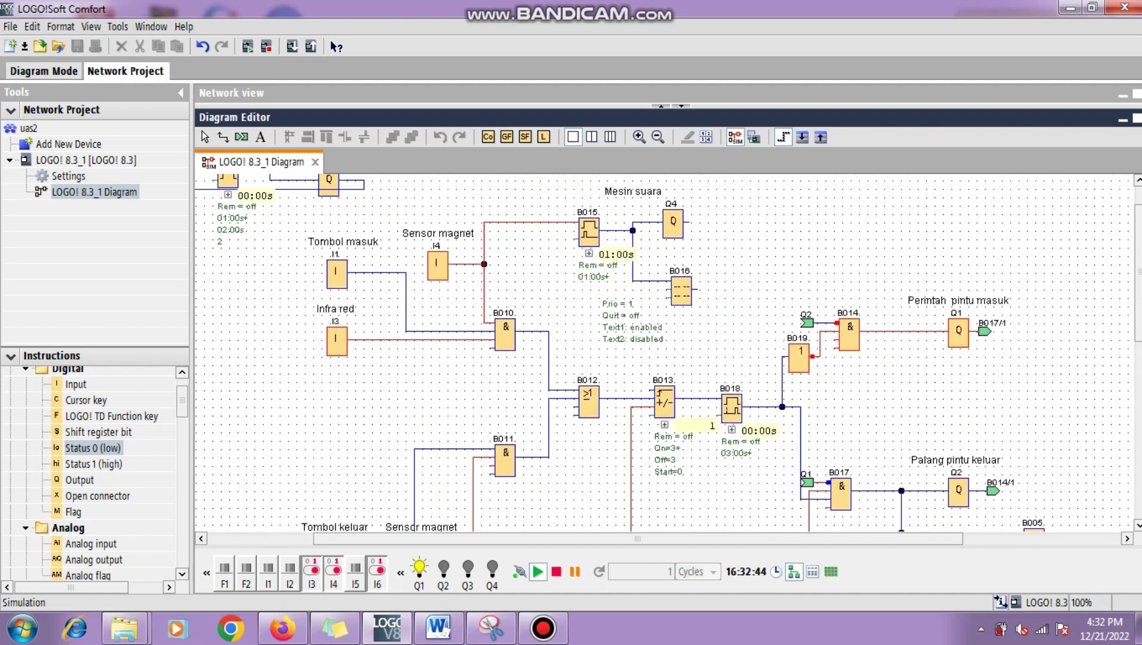
scroll(584, 308, down, 3)
scroll(584, 308, up, 1)
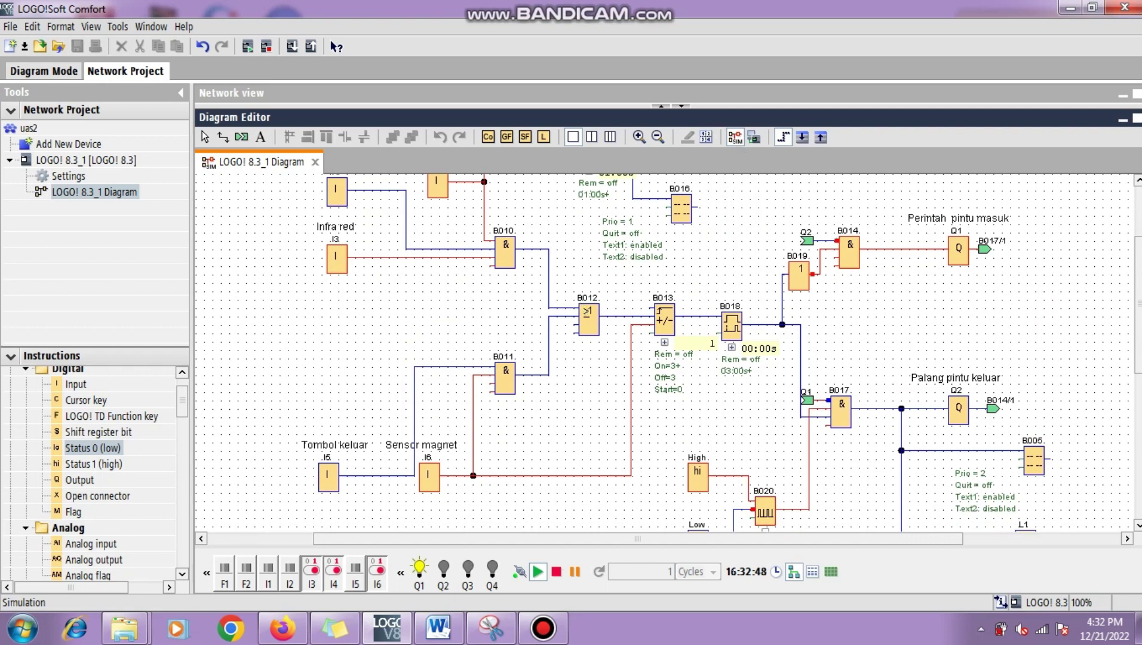
scroll(663, 353, down, 3)
scroll(663, 352, down, 1)
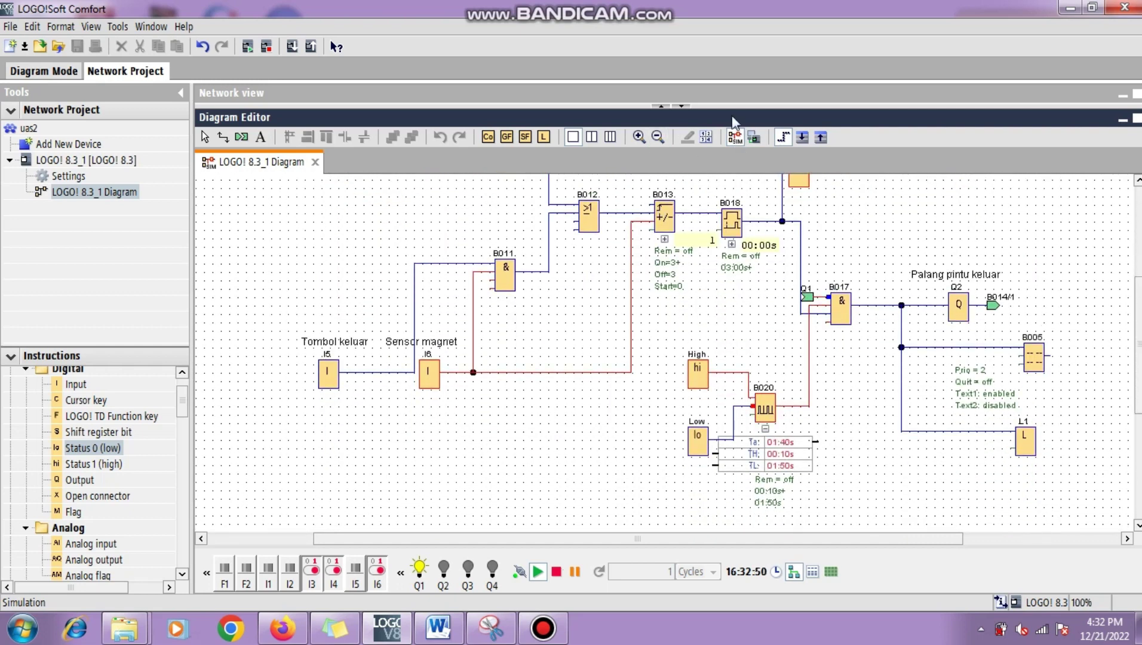
click(734, 139)
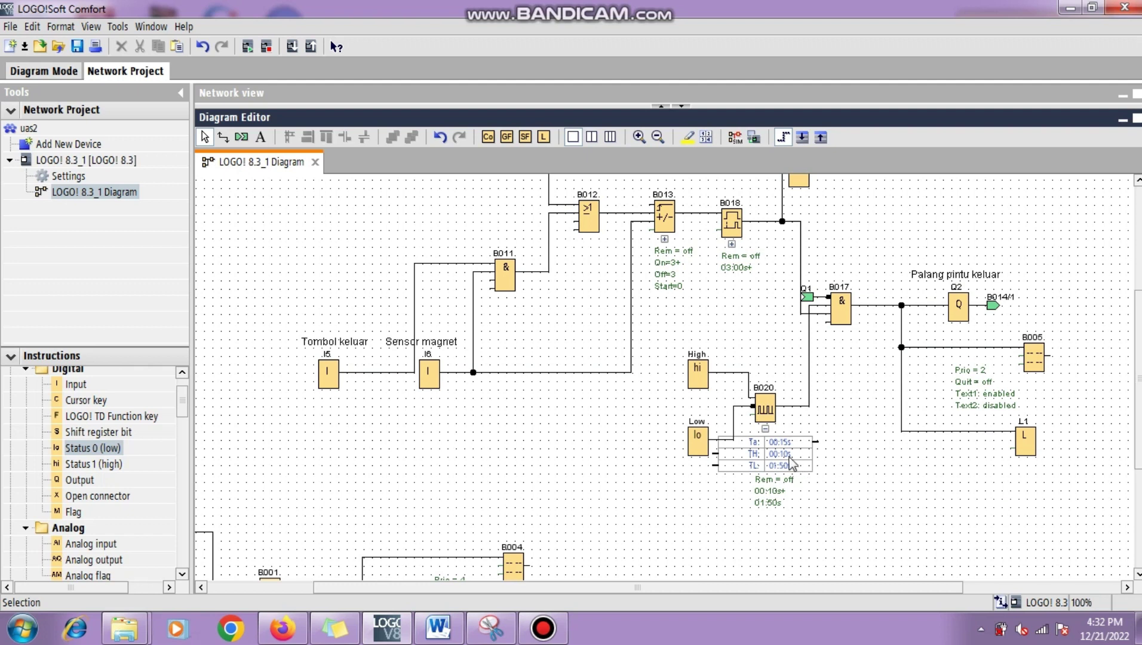
click(734, 143)
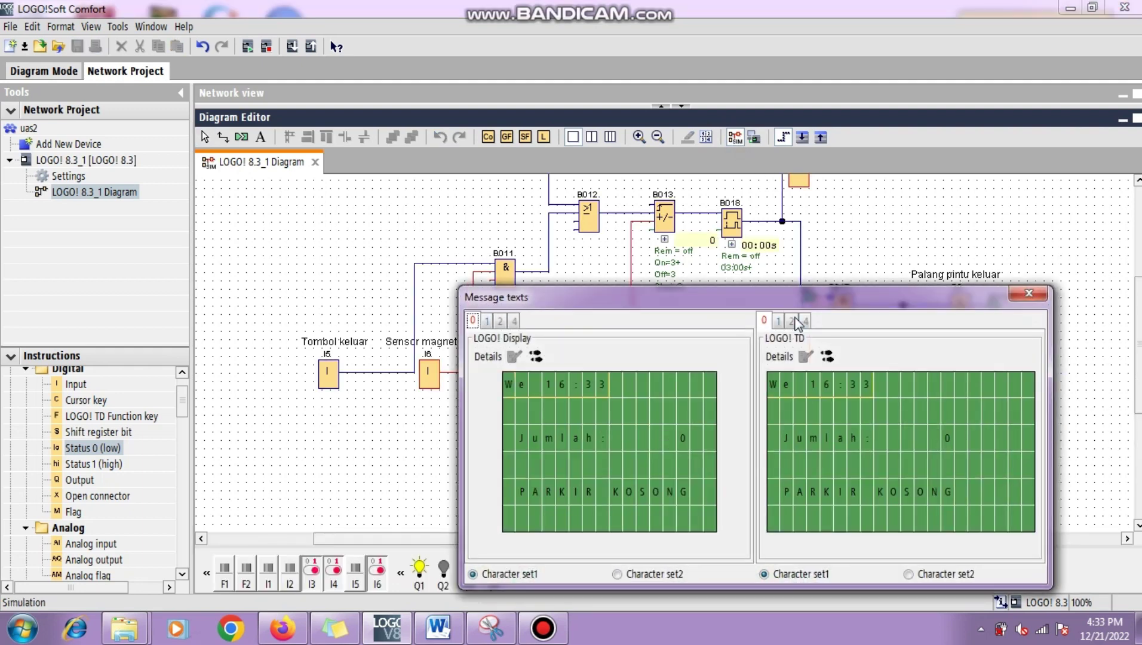
click(738, 236)
scroll(737, 236, up, 5)
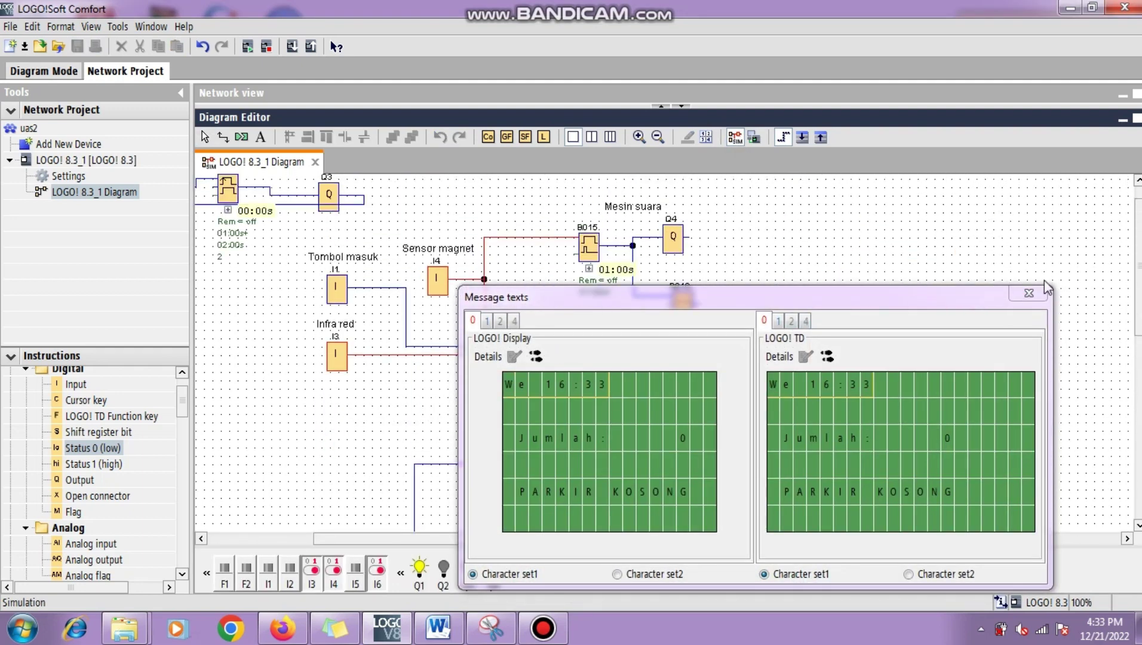
click(1029, 293)
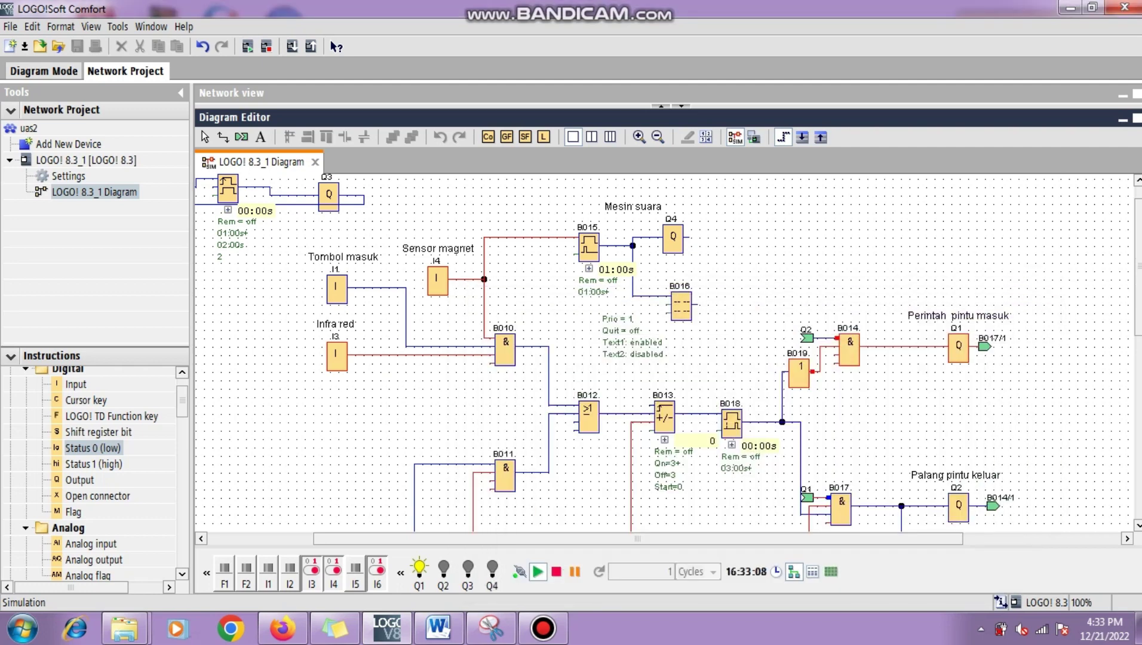
Step: Switch off exit magnet sensor I6 in the running simulation
scroll(702, 487, down, 4)
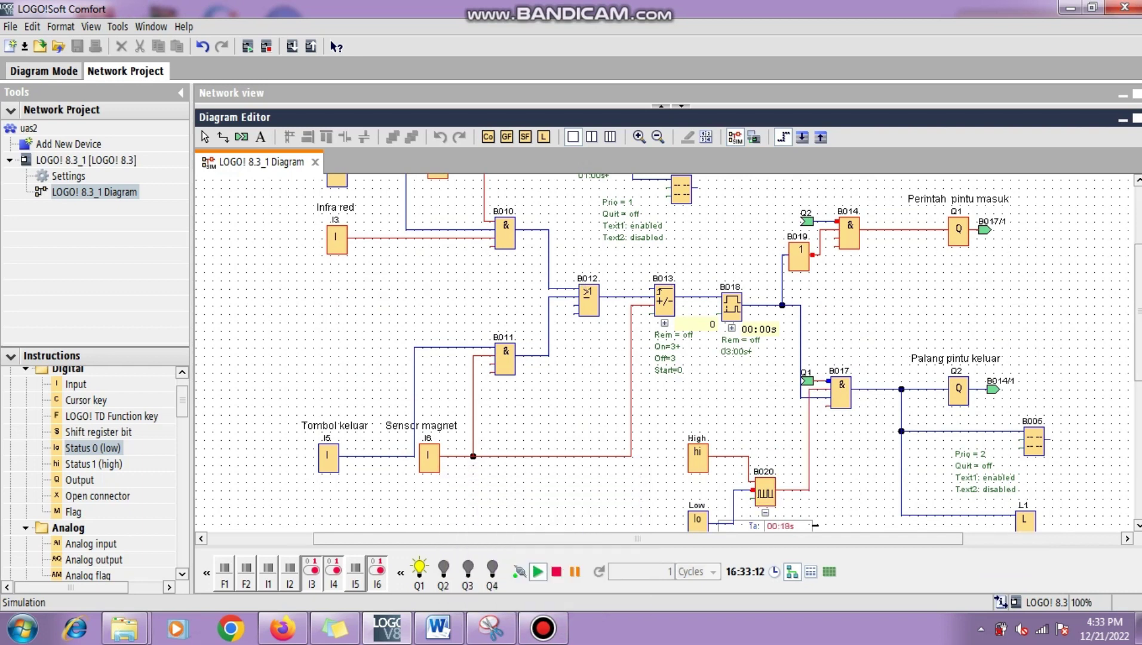
scroll(693, 388, down, 1)
click(429, 439)
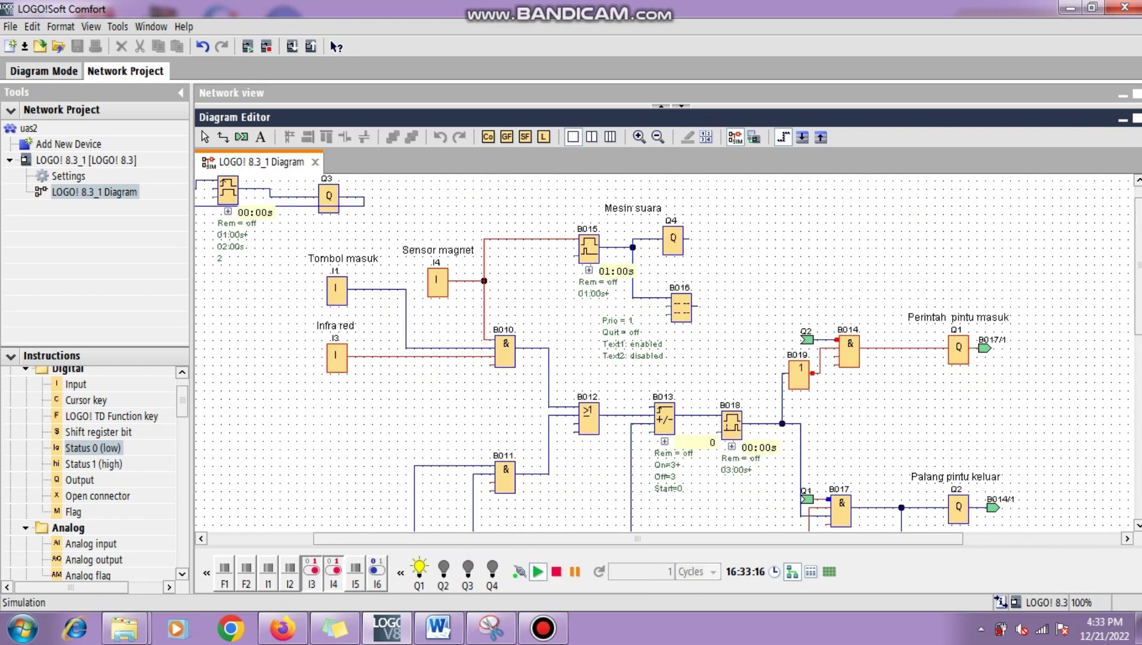
Step: Trigger entry button I1 three times, check the vehicle count and parking status on the message display, and close it
scroll(583, 272, up, 5)
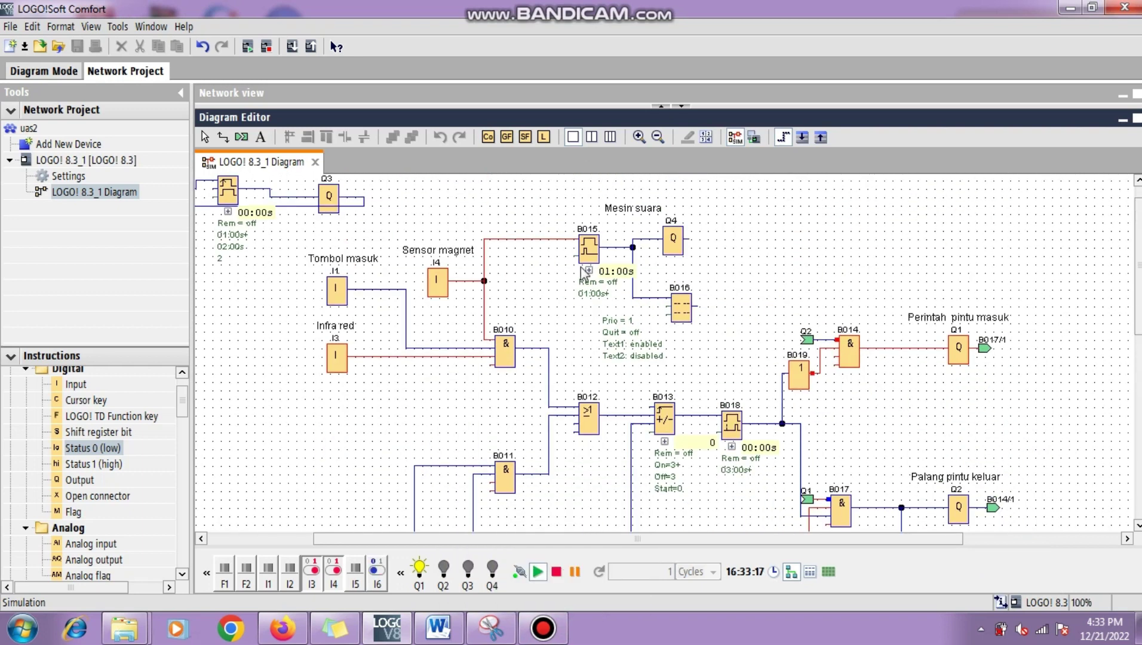
click(337, 290)
click(337, 290)
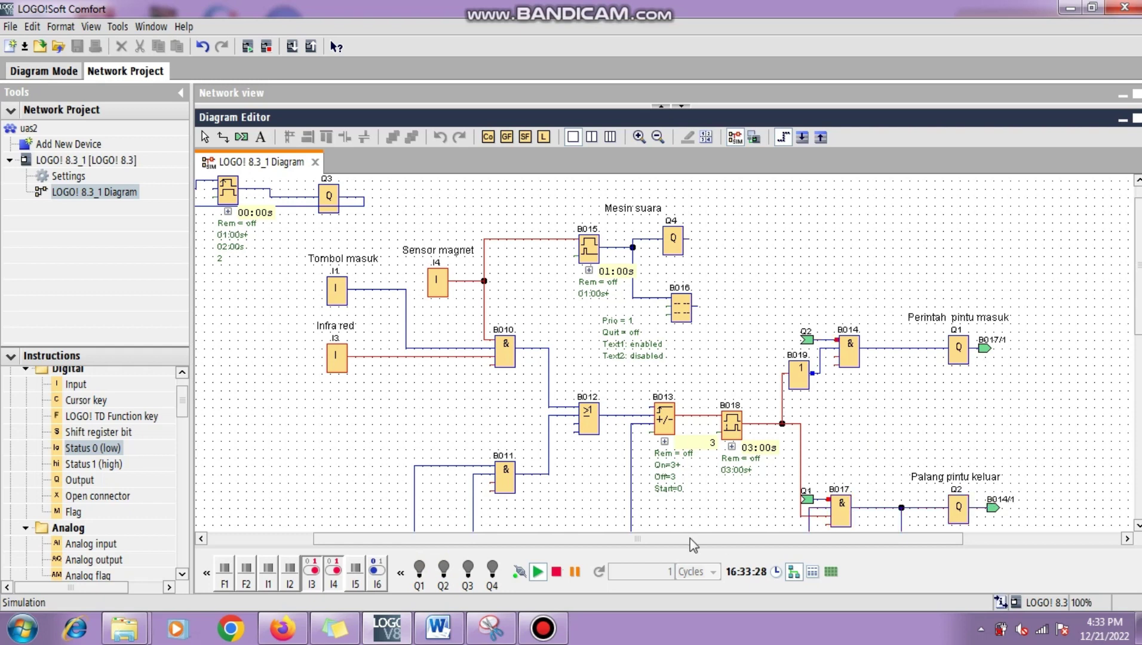
click(835, 575)
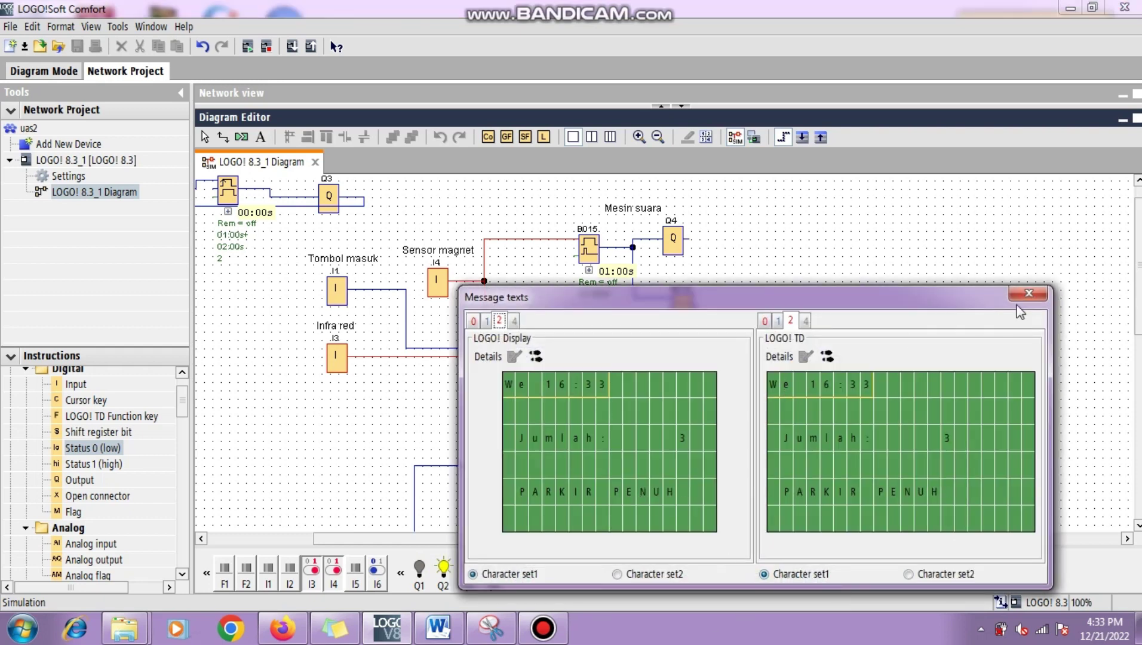
click(1023, 296)
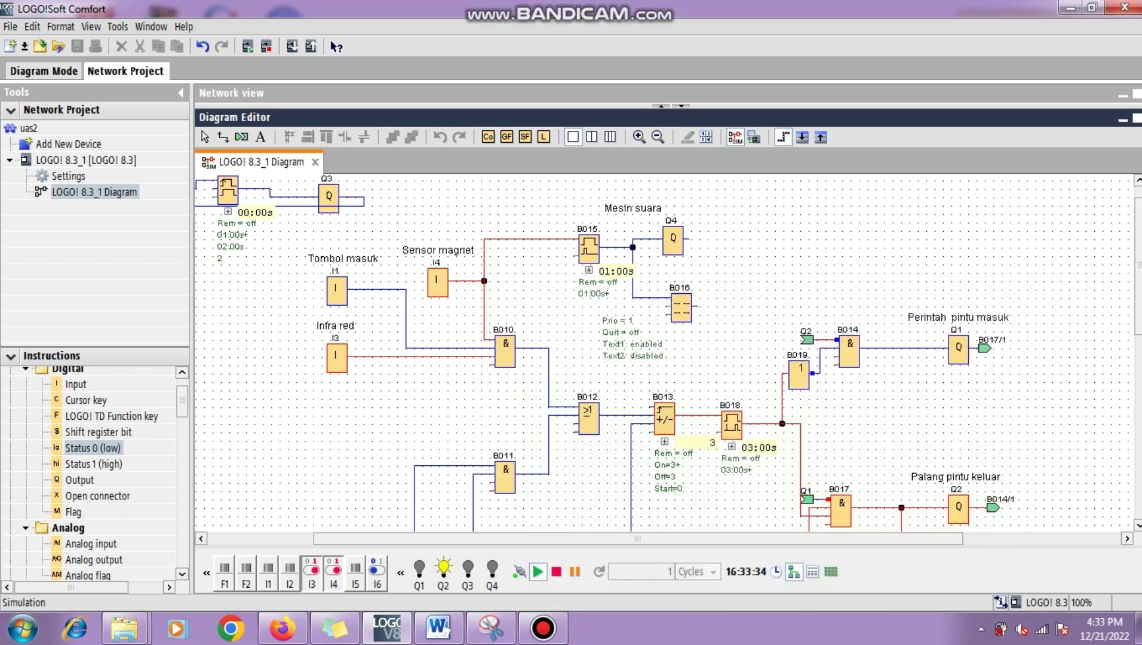
Step: Switch exit magnet sensor I6 back on, trigger exit button I5 twice, and check the message display before closing it
scroll(987, 351, down, 5)
click(426, 321)
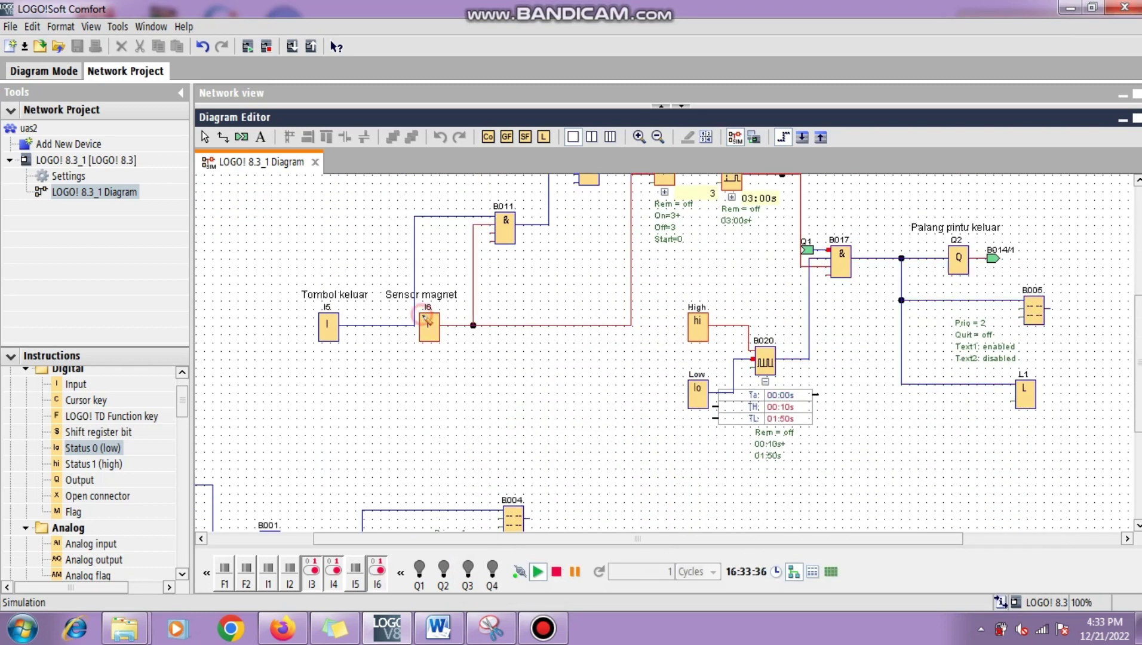
click(326, 329)
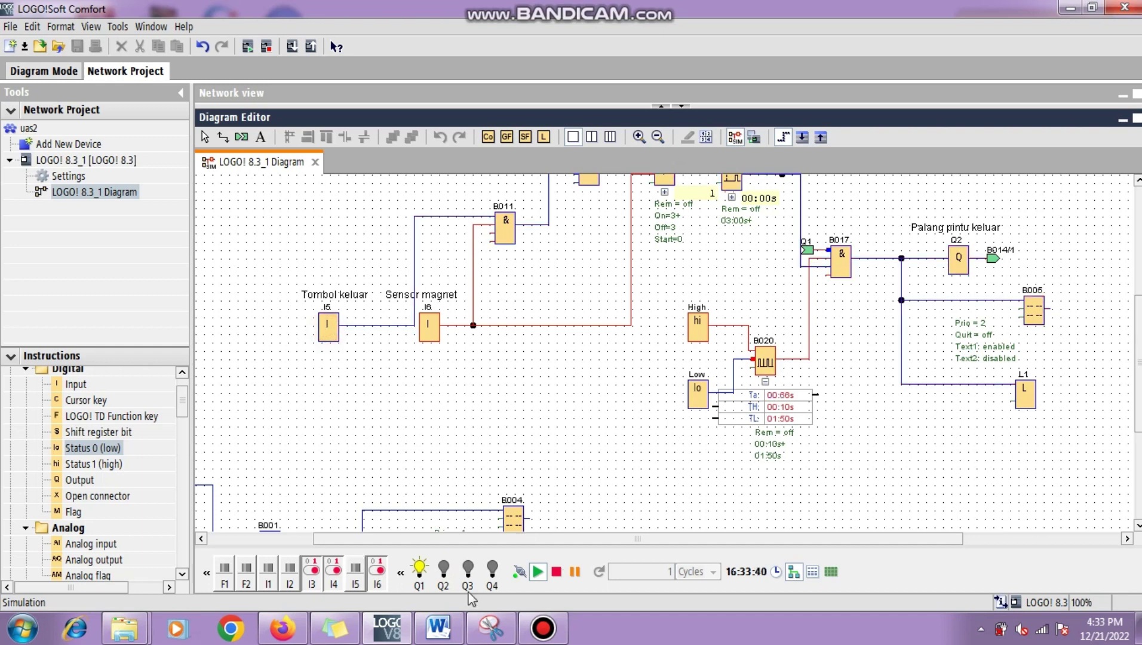
click(831, 572)
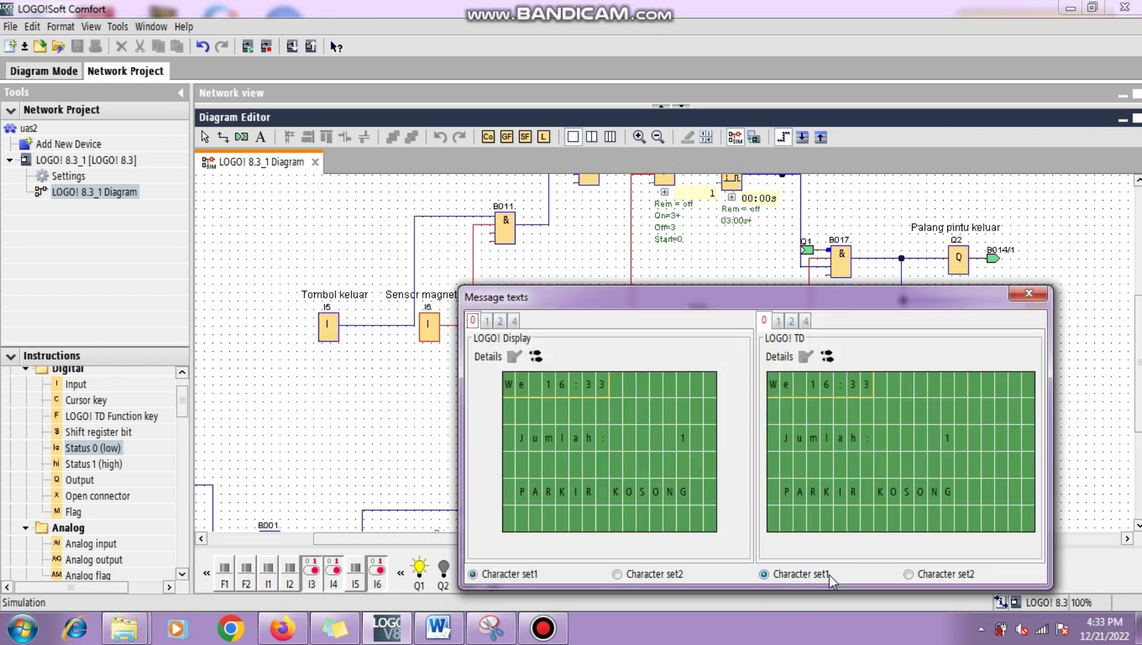
click(1029, 293)
scroll(663, 352, down, 2)
scroll(663, 353, up, 8)
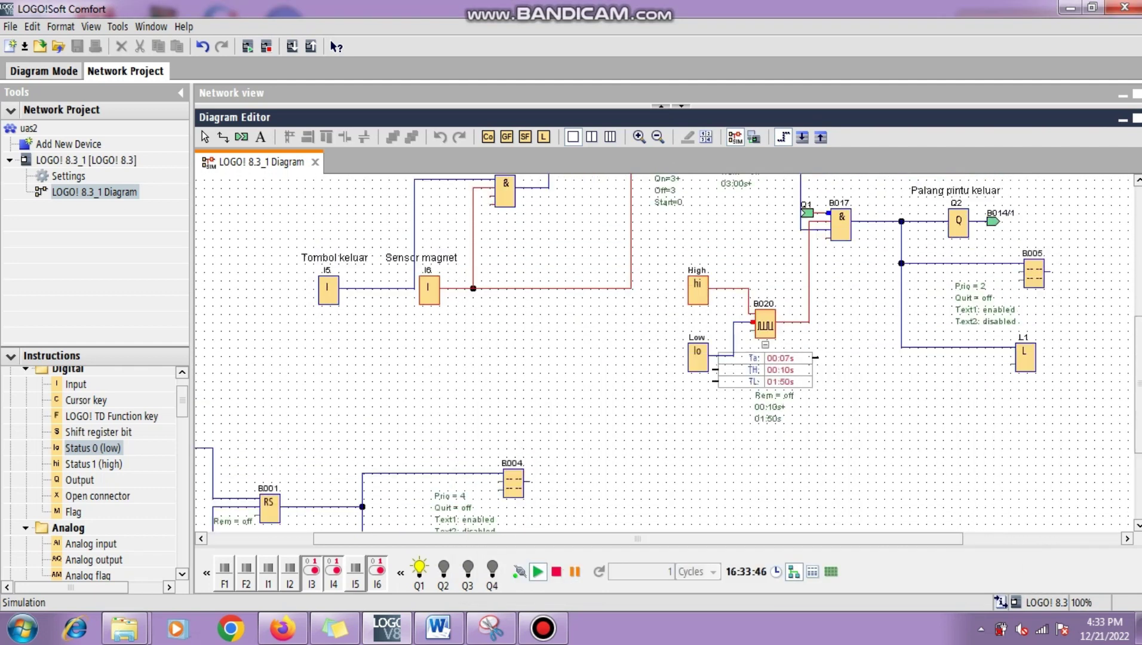
scroll(762, 222, down, 3)
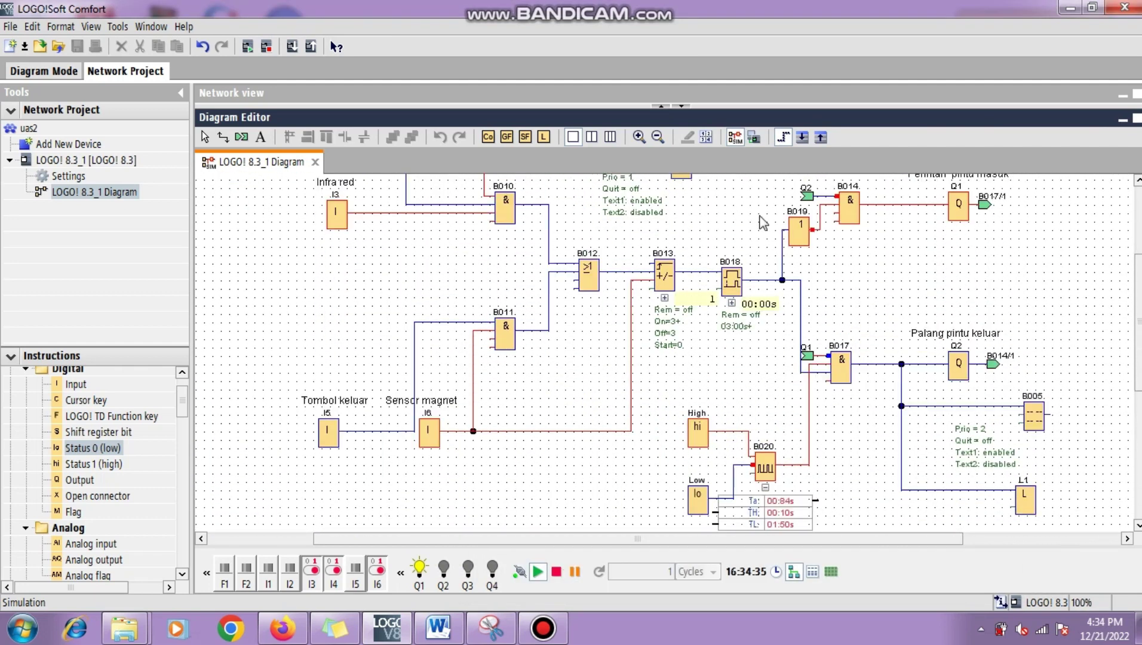